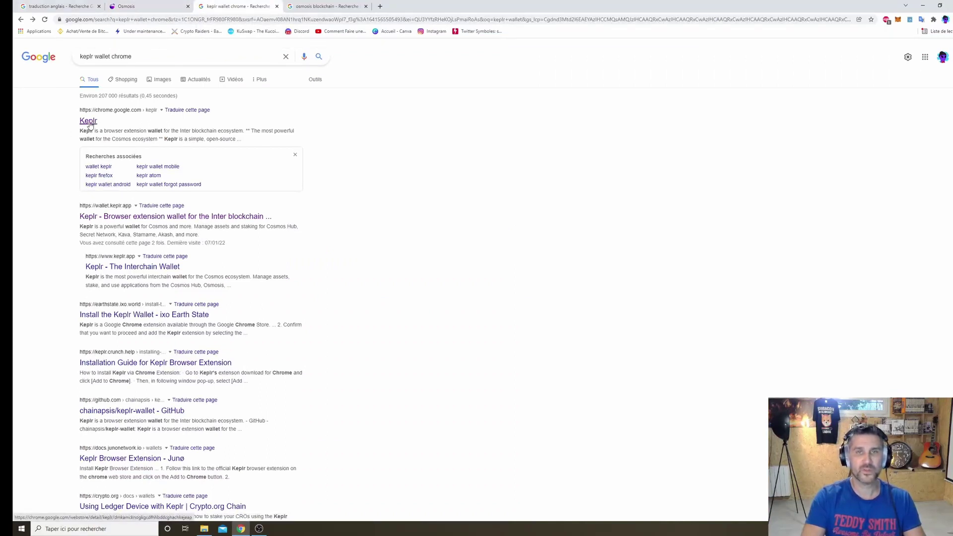
# Open Keplr's Chrome Web Store page and pin the Keplr extension to the browser toolbar, closing the store page when done.
pyautogui.click(88, 121)
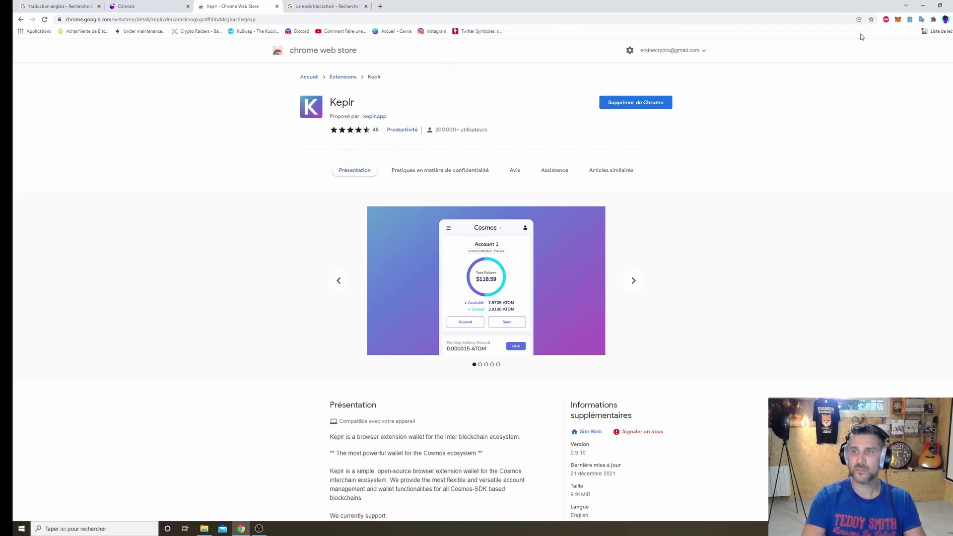
pyautogui.click(934, 20)
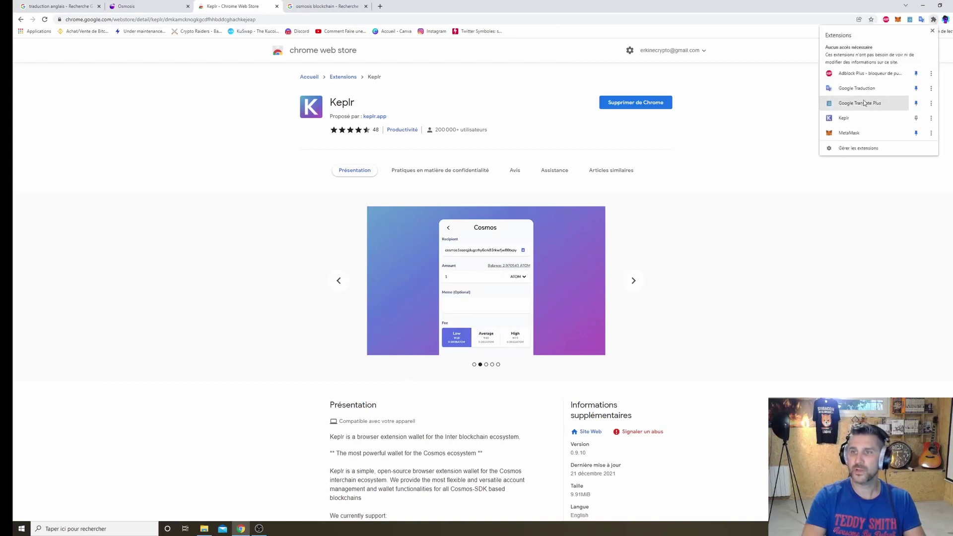
pyautogui.click(916, 118)
pyautogui.click(858, 179)
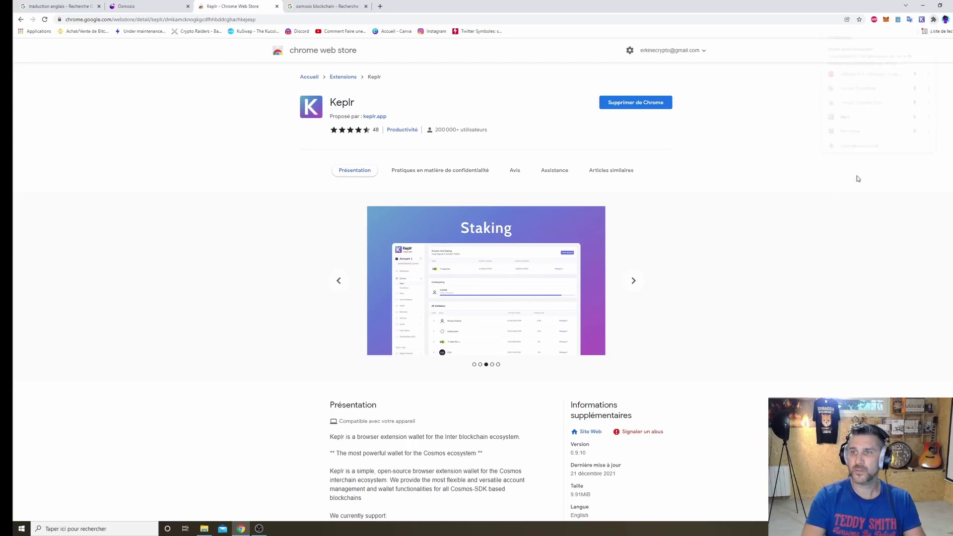
pyautogui.hotkey('ctrl', 'w')
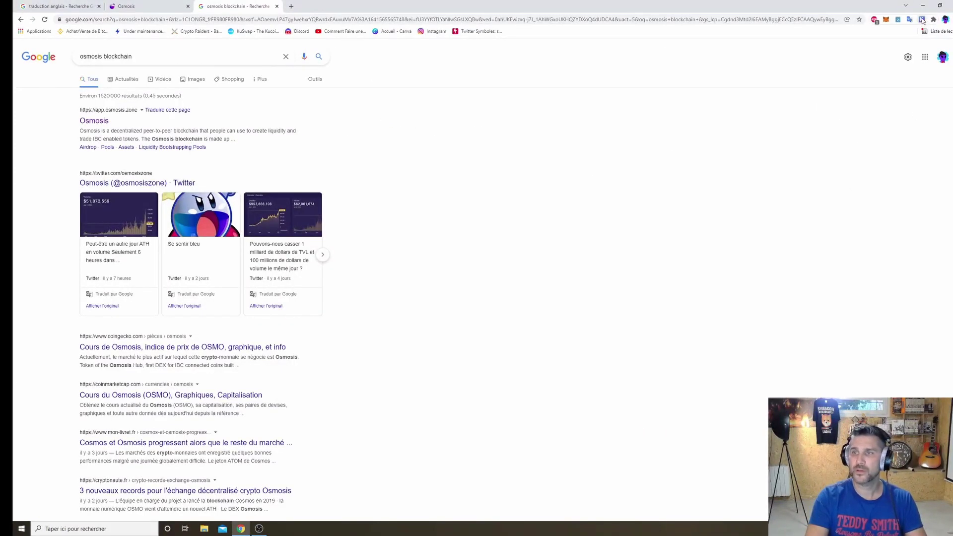
# Open the Keplr extension's new account form and view the 24-word and 12-word mnemonic seed options.
pyautogui.click(922, 20)
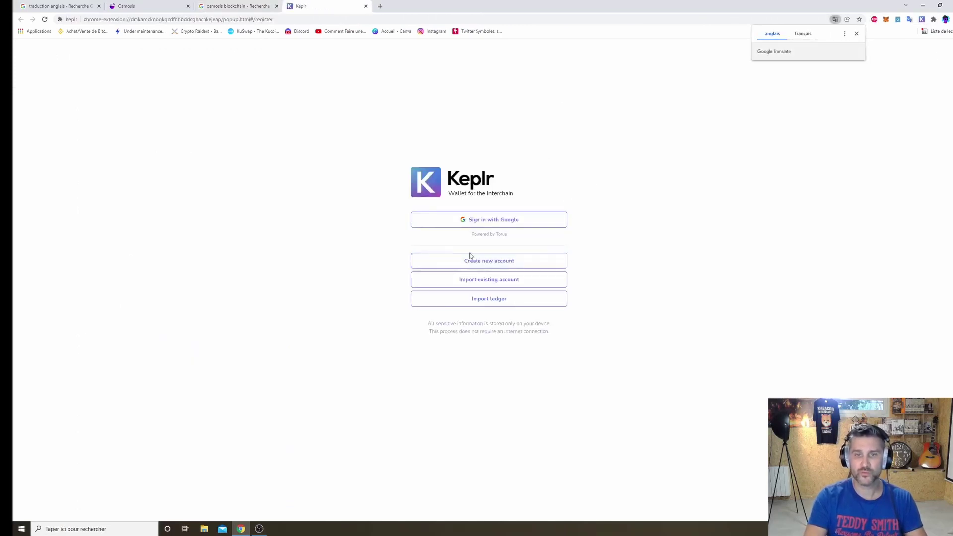
pyautogui.click(496, 265)
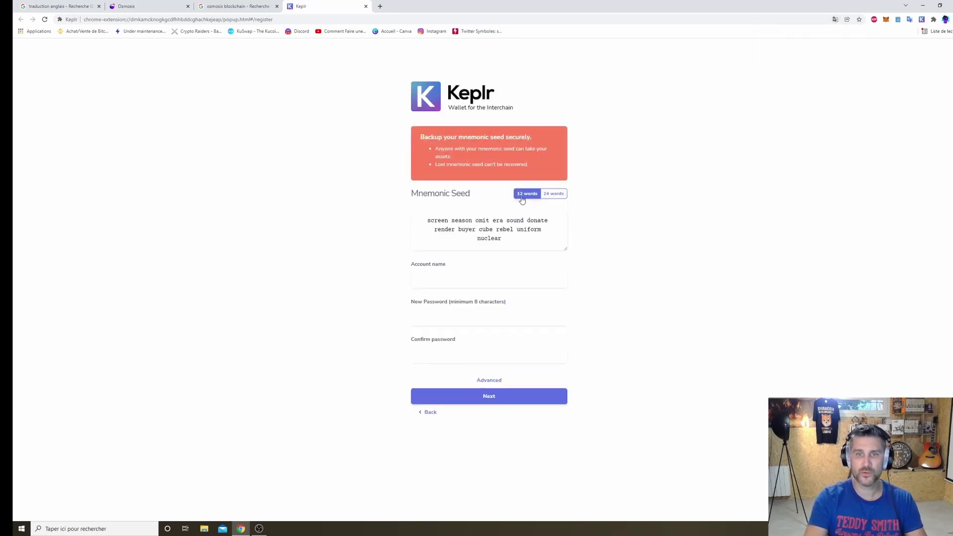
pyautogui.click(552, 195)
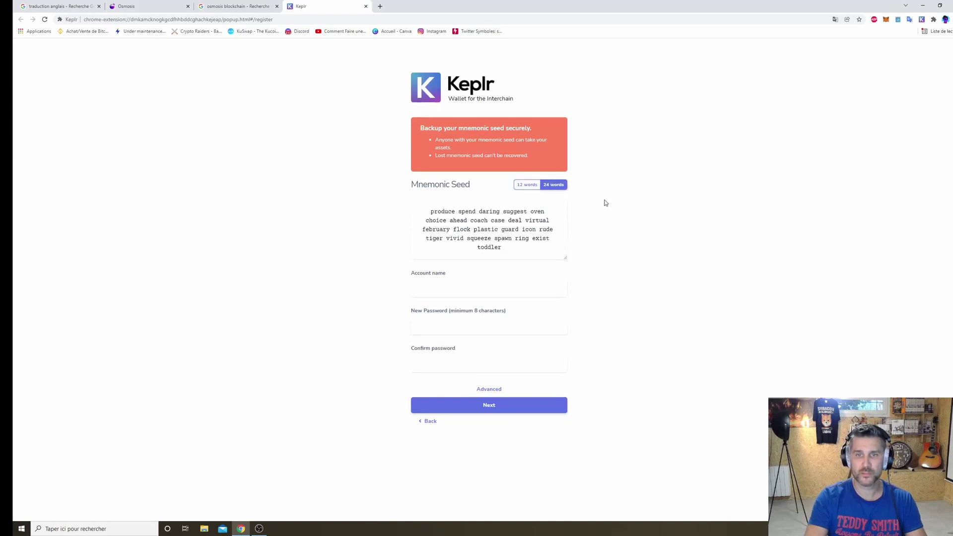
pyautogui.click(527, 184)
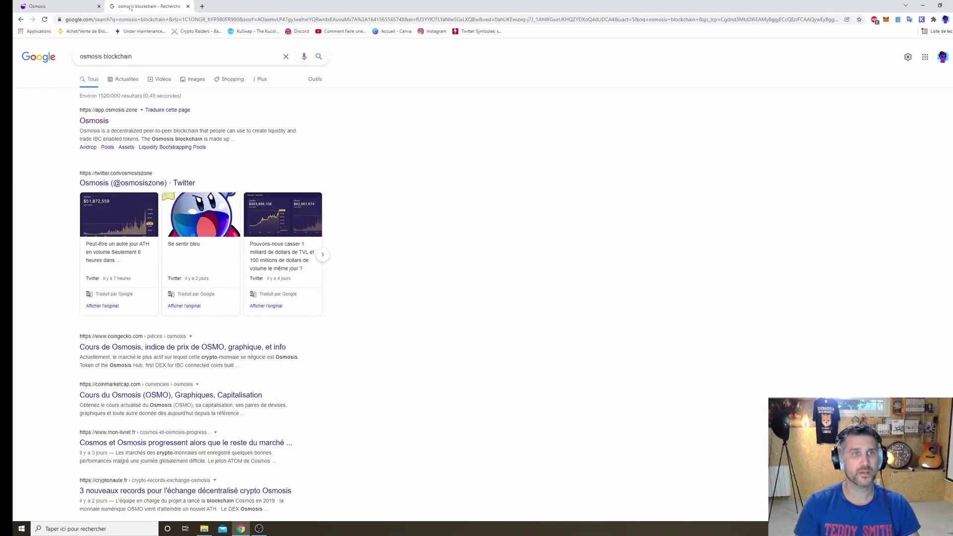
# Switch to the Osmosis app and connect it to the Keplr Wallet browser extension.
pyautogui.click(68, 9)
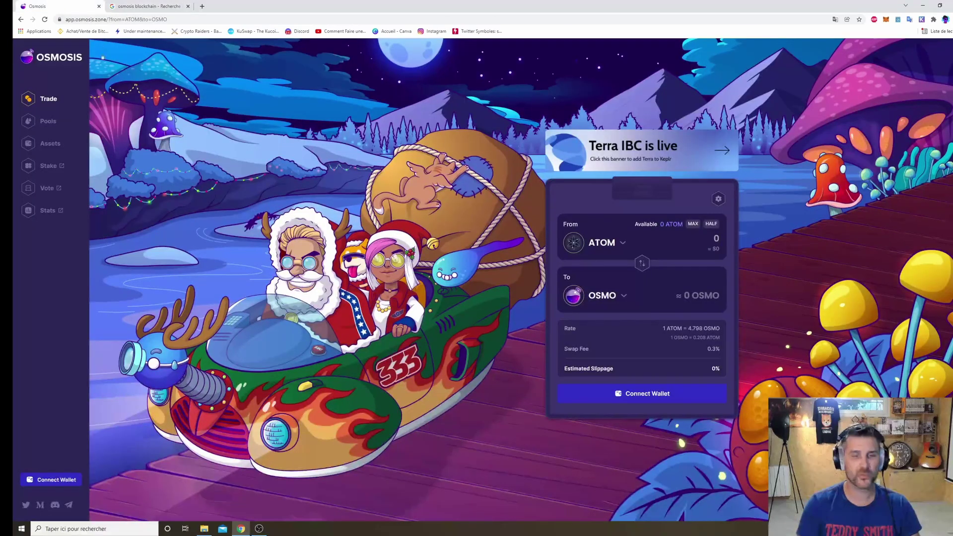
pyautogui.click(640, 395)
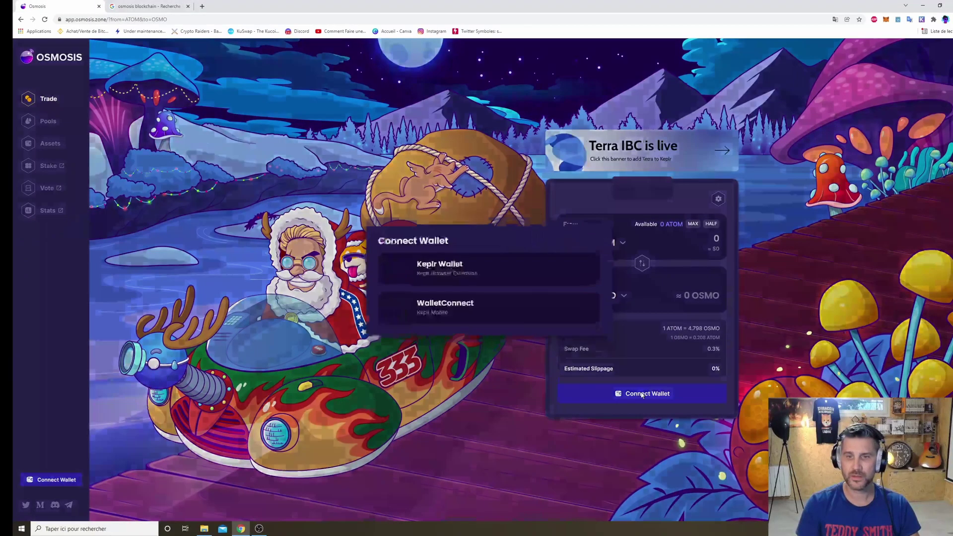
pyautogui.click(504, 274)
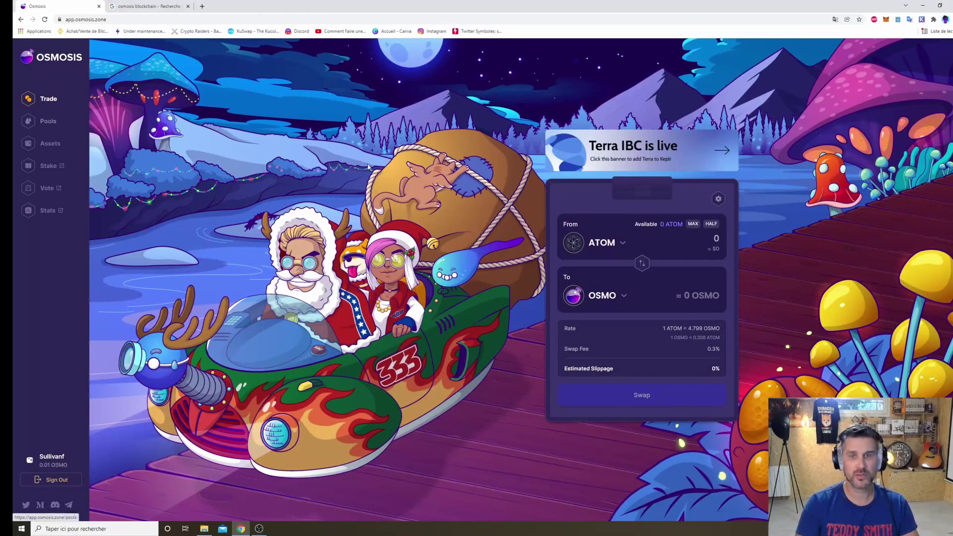
# Browse the source tokens available for swapping on the trade form, keeping ATOM selected.
pyautogui.click(609, 251)
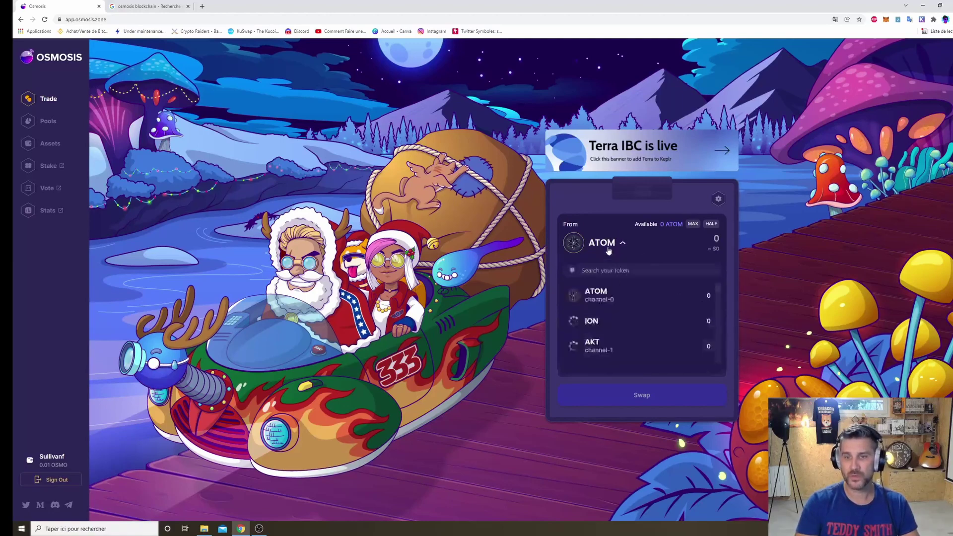
pyautogui.scroll(-3, 610, 307)
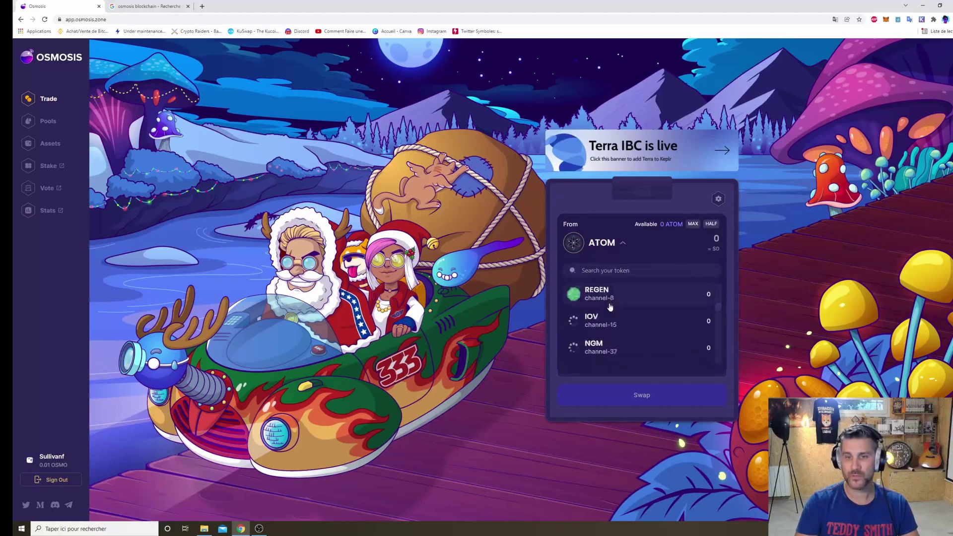
pyautogui.scroll(-6, 610, 307)
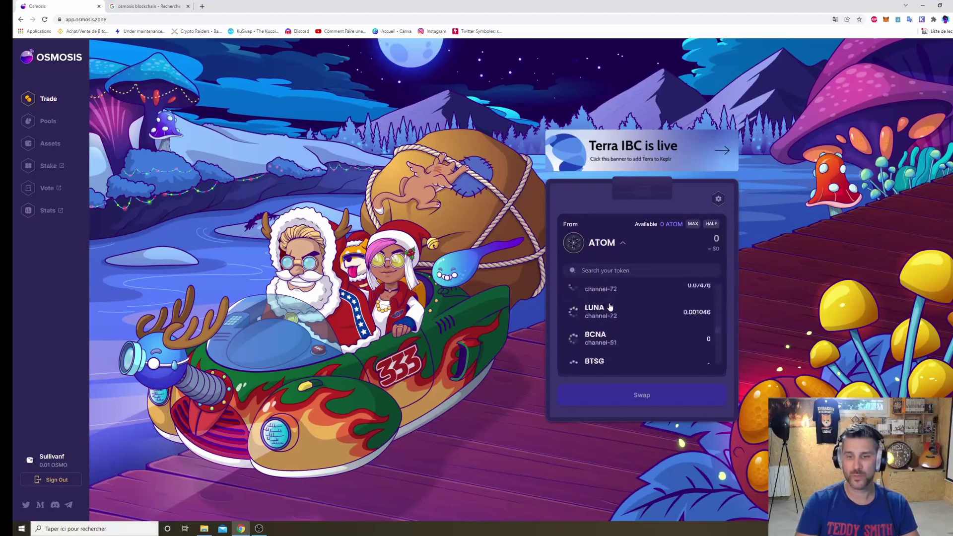
pyautogui.scroll(-4, 610, 307)
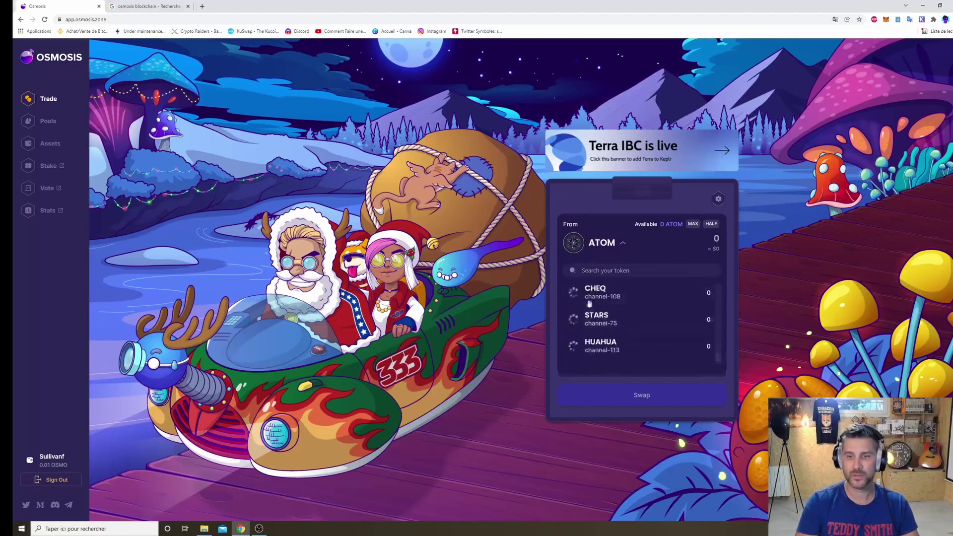
pyautogui.click(492, 302)
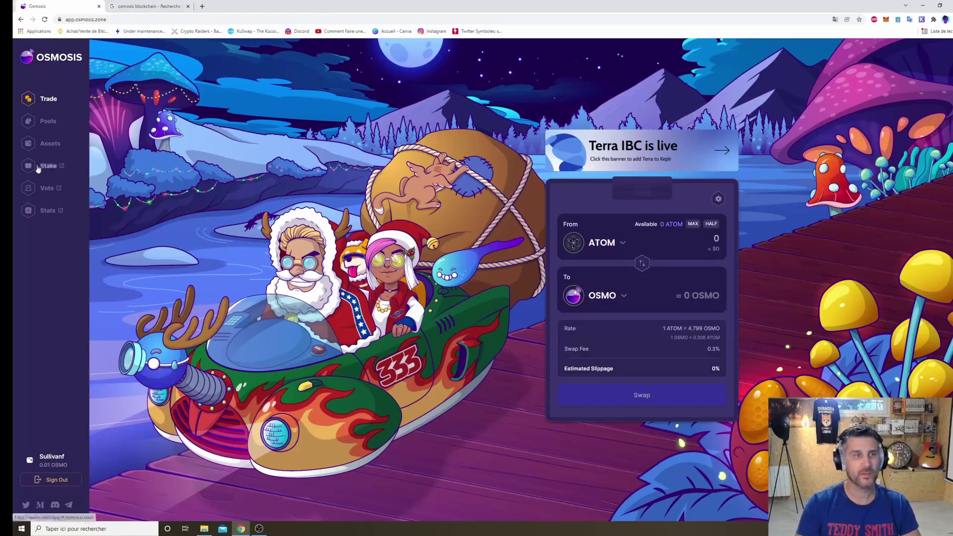
# Open the Osmosis liquidity pools and examine the liquidity, APR and bonded amounts of the user's own pools.
pyautogui.click(47, 124)
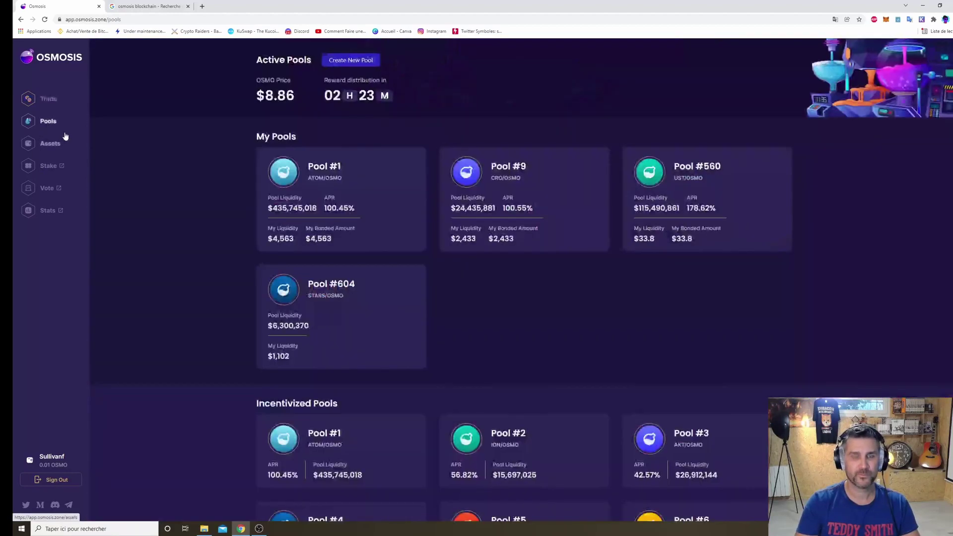
pyautogui.scroll(-2, 227, 173)
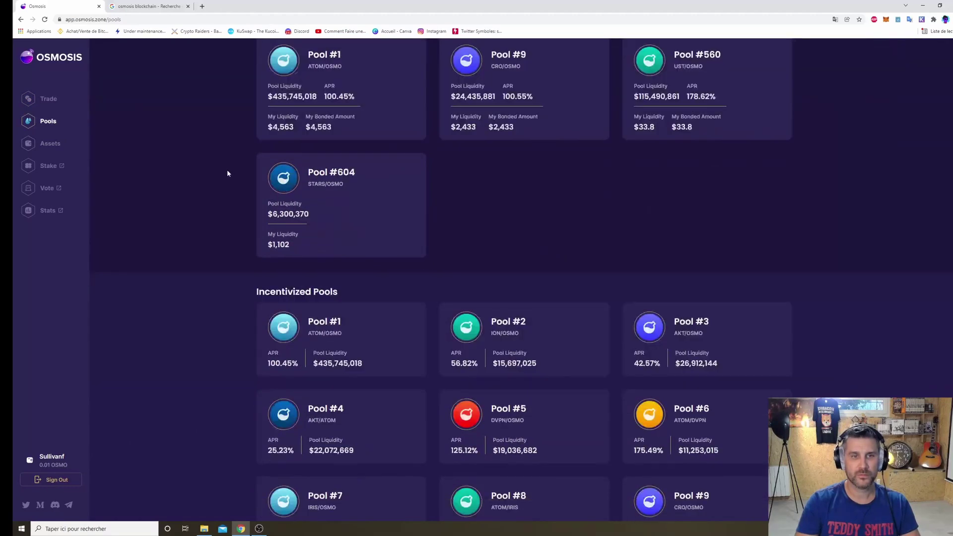
pyautogui.scroll(2, 248, 193)
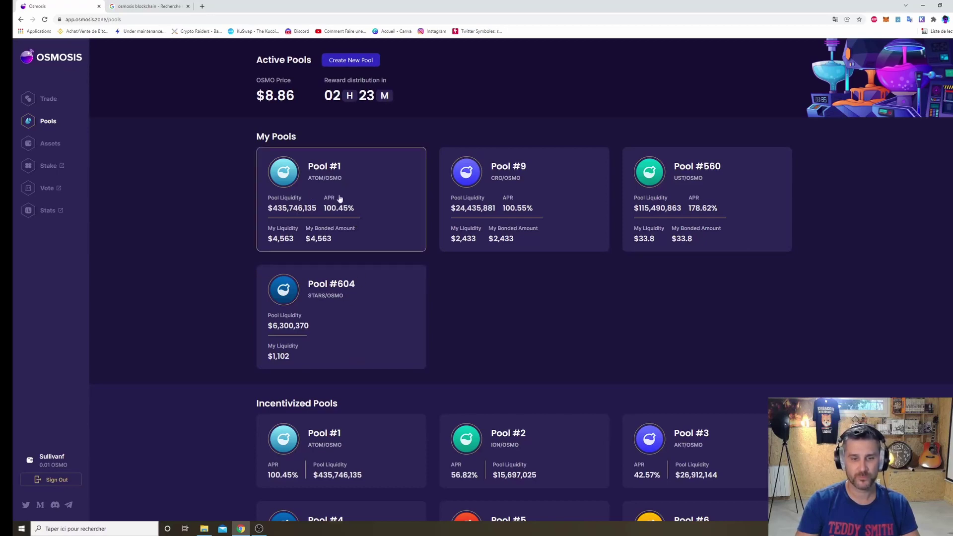
pyautogui.scroll(-2, 334, 291)
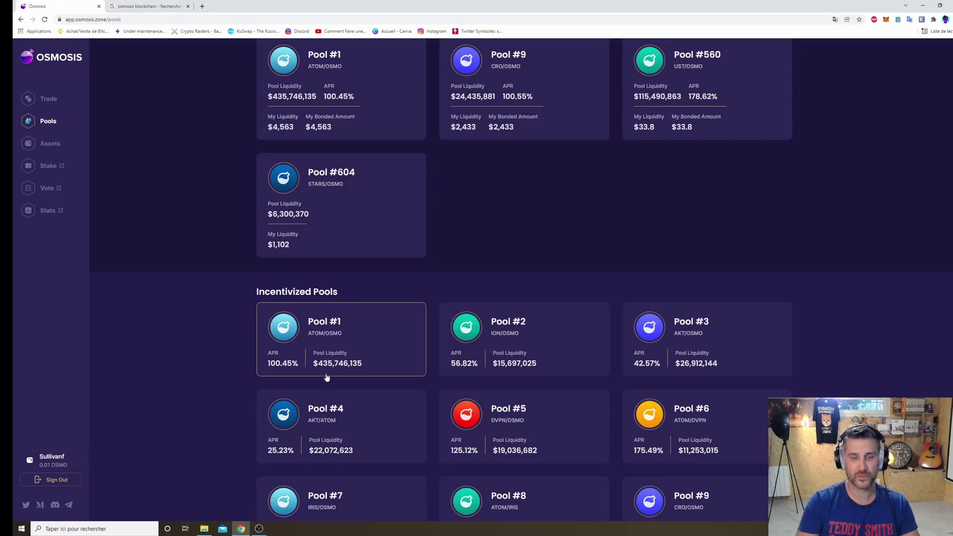
pyautogui.scroll(1, 432, 319)
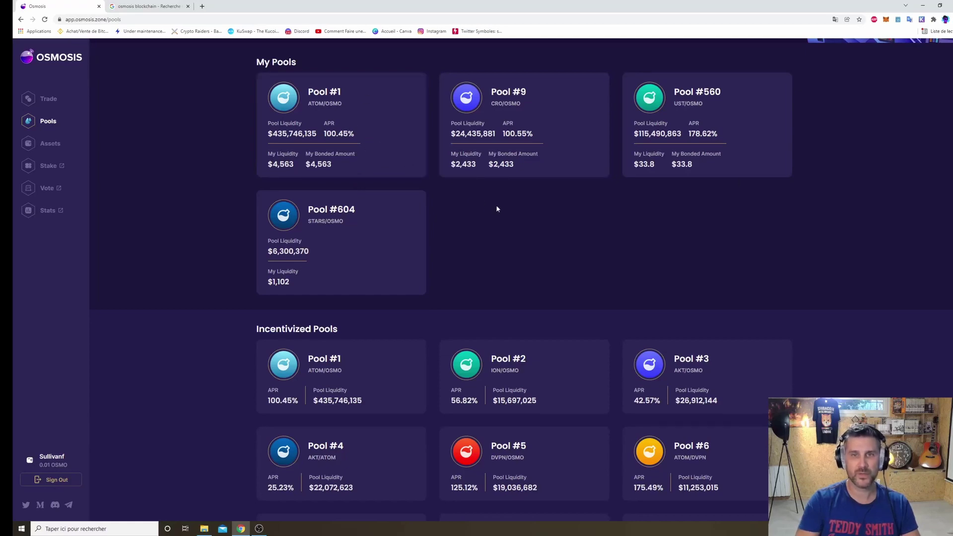
# Examine the incentivized pools, comparing their token pairs, APR and liquidity, including the UST/OSMO pool.
pyautogui.scroll(-4, 519, 207)
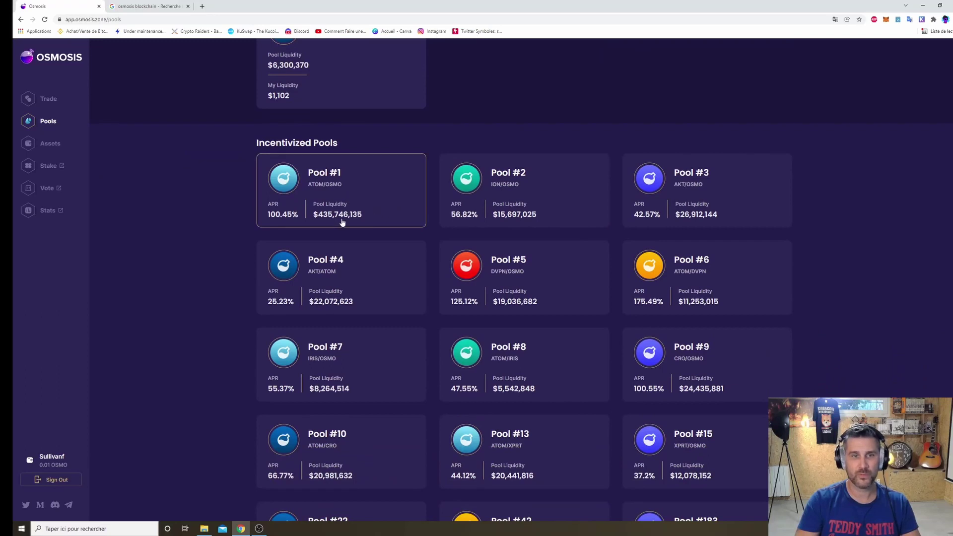
pyautogui.scroll(-1, 341, 221)
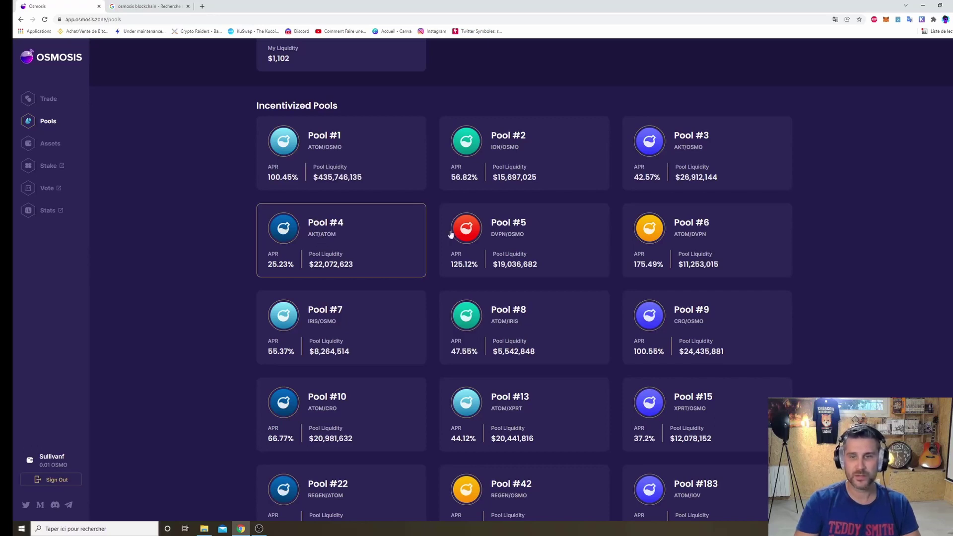
pyautogui.scroll(-3, 621, 256)
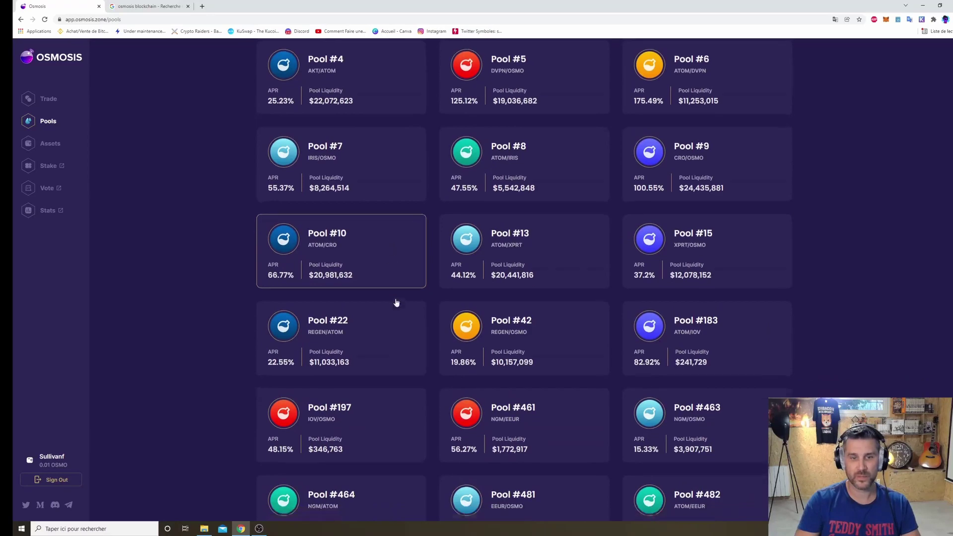
pyautogui.scroll(-5, 398, 298)
pyautogui.scroll(-2, 413, 280)
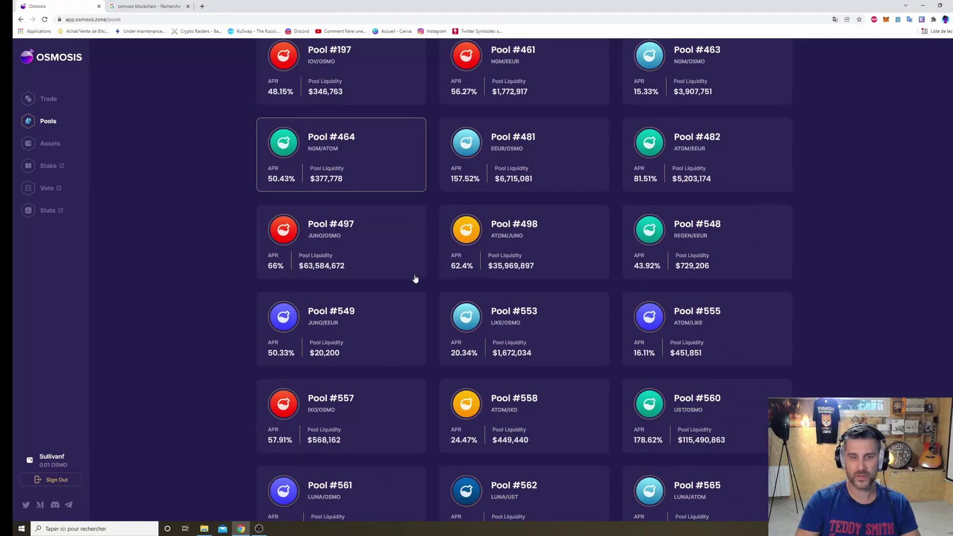
pyautogui.scroll(-4, 533, 327)
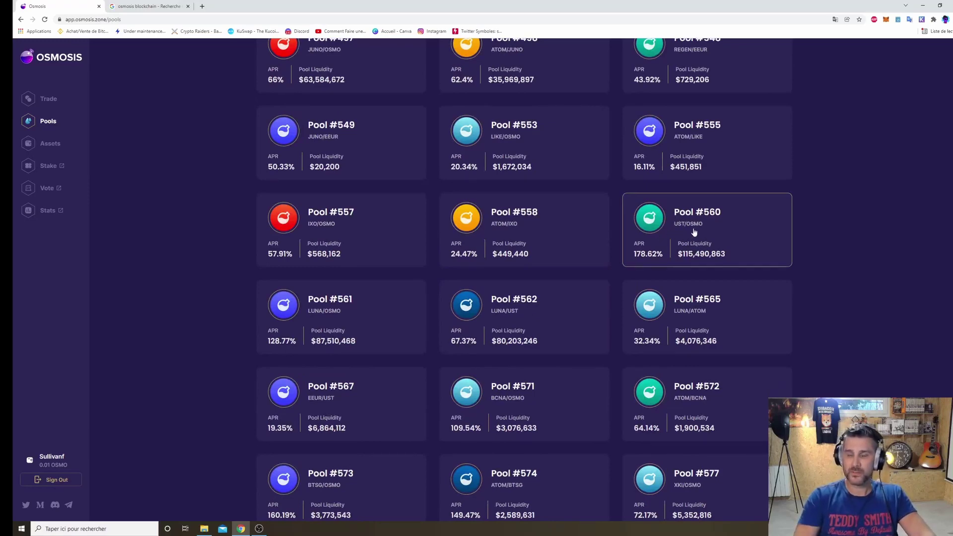
pyautogui.scroll(-2, 695, 234)
pyautogui.scroll(3, 710, 243)
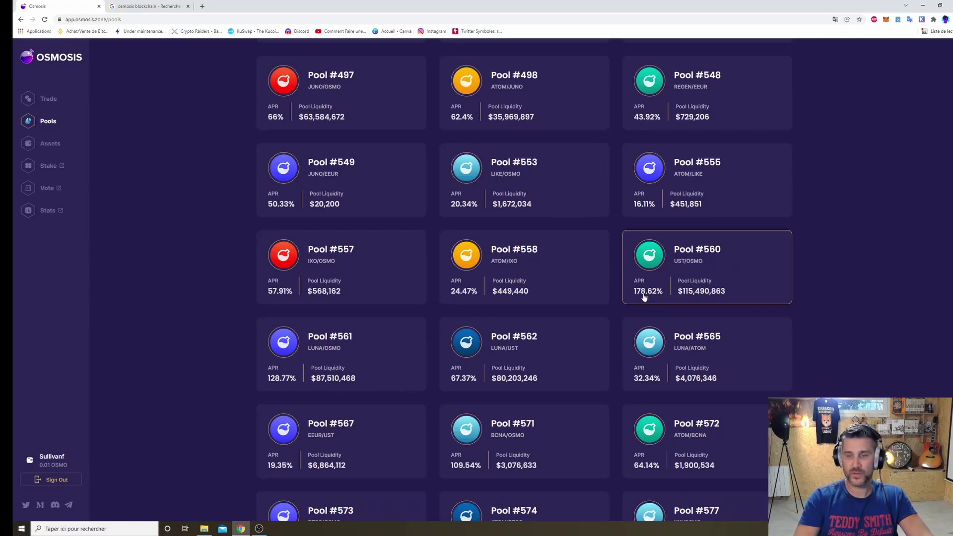
pyautogui.scroll(-6, 651, 281)
pyautogui.scroll(5, 649, 283)
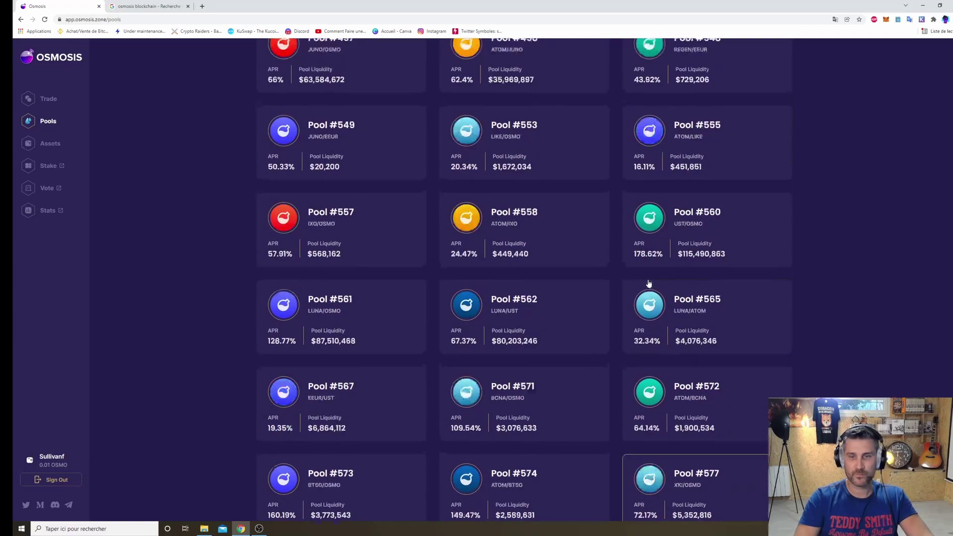
pyautogui.scroll(6, 649, 283)
# View the Osmosis asset list and the OSMO staking validators on the Keplr dashboard, closing the staking page when done.
pyautogui.click(50, 143)
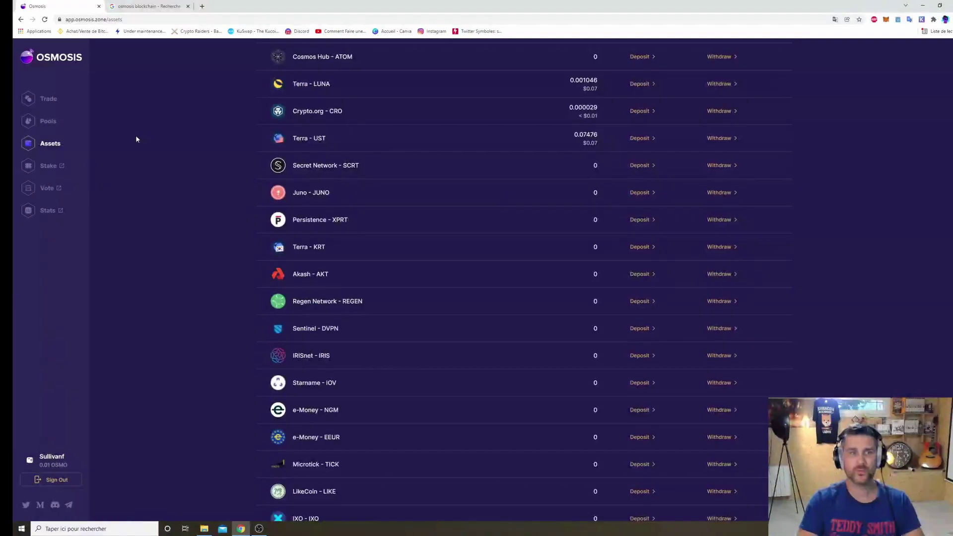
pyautogui.click(49, 166)
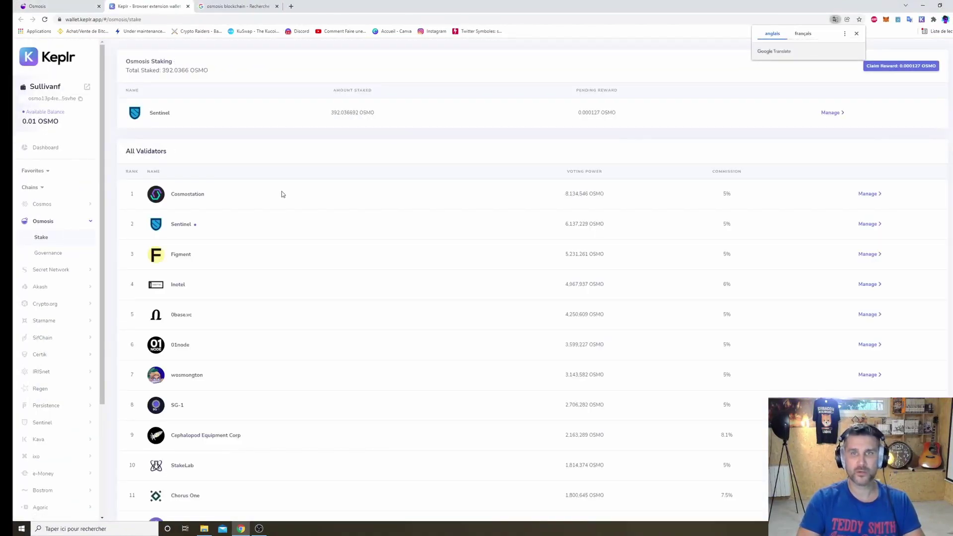
pyautogui.click(89, 222)
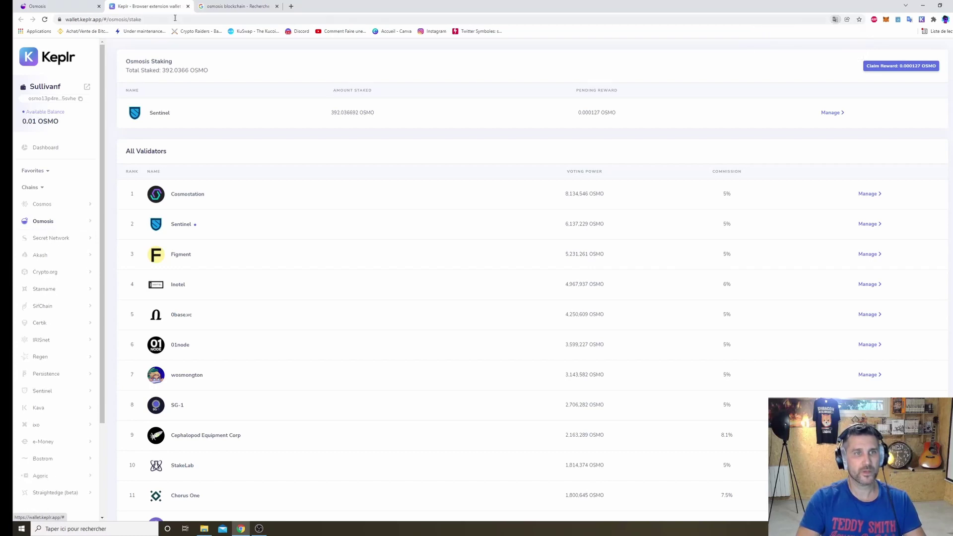
pyautogui.click(188, 6)
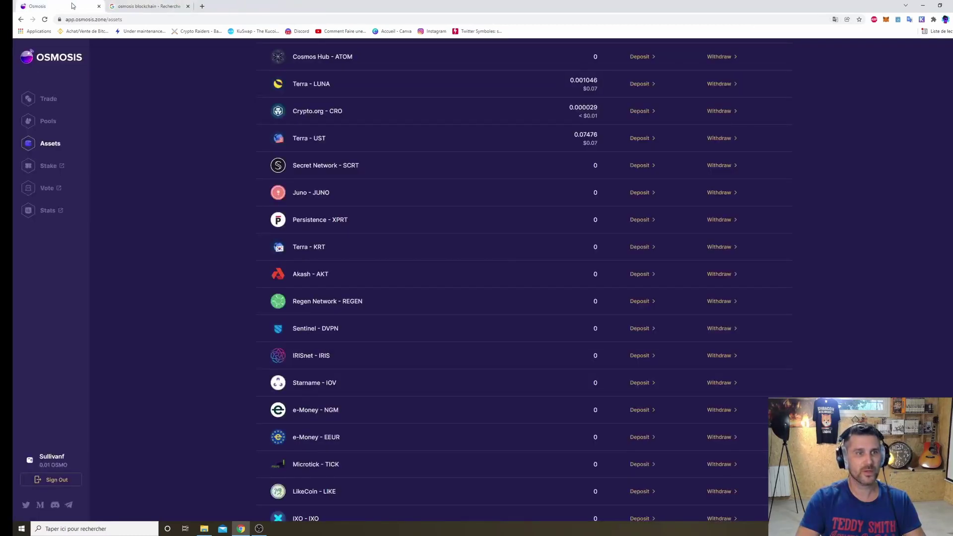
# View the Osmosis governance proposals open for voting, close them, and open the Osmosis statistics overview.
pyautogui.click(49, 190)
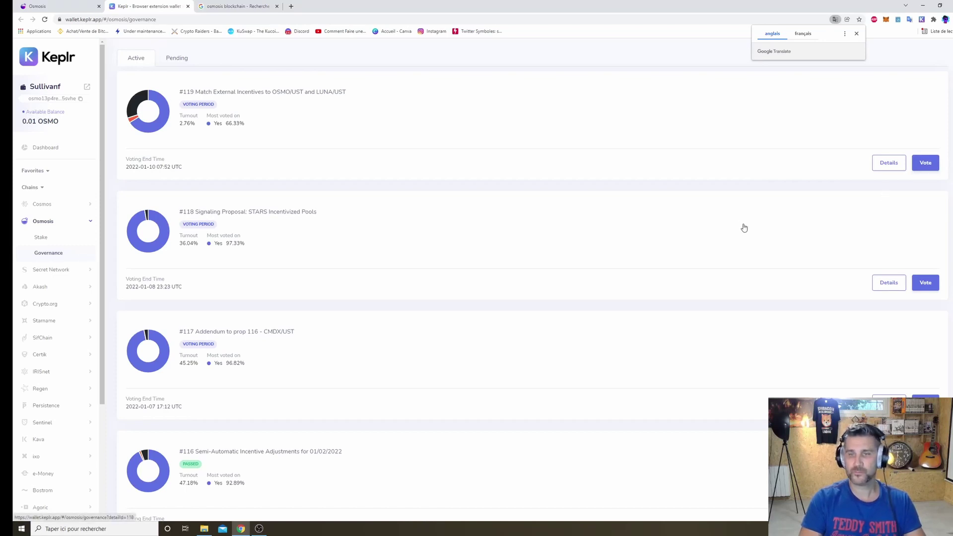
pyautogui.click(188, 6)
pyautogui.click(55, 6)
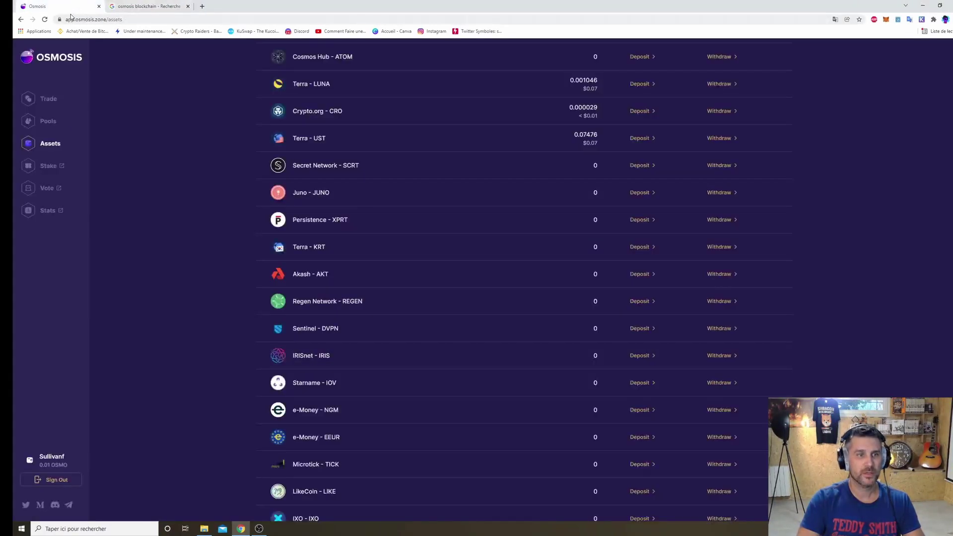
pyautogui.click(52, 211)
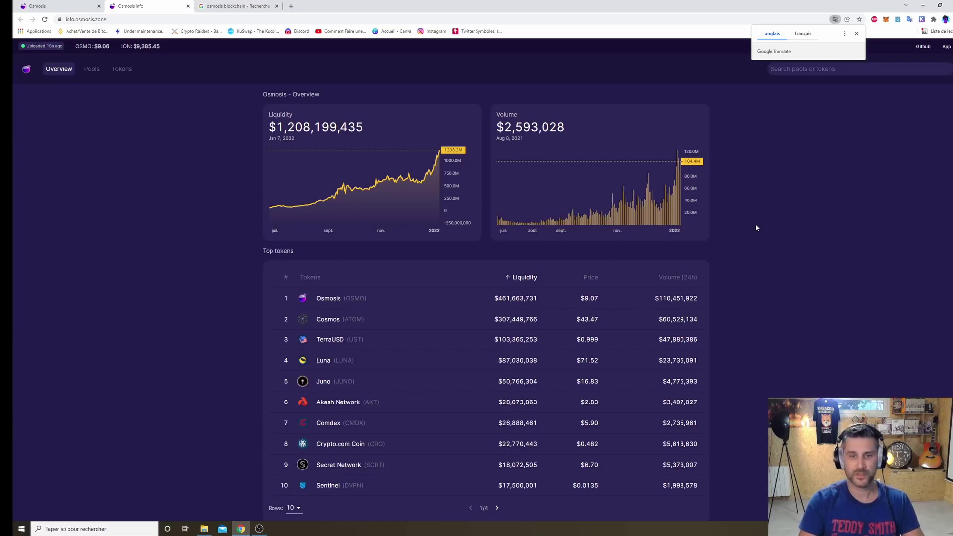
# View the Cosmos (ATOM) token statistics from the overview, reopen the Osmosis statistics, and view ATOM again from the full token list.
pyautogui.click(334, 323)
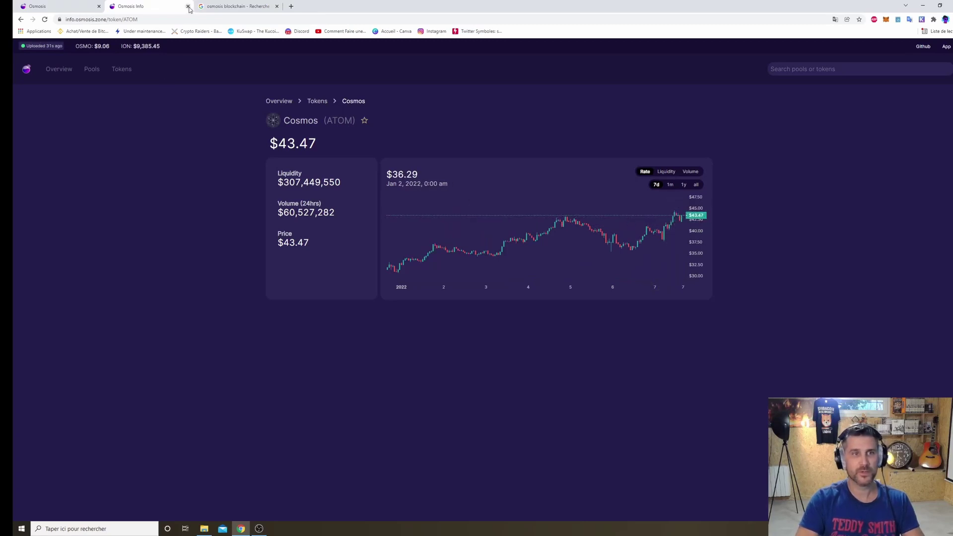
pyautogui.click(188, 6)
pyautogui.click(70, 207)
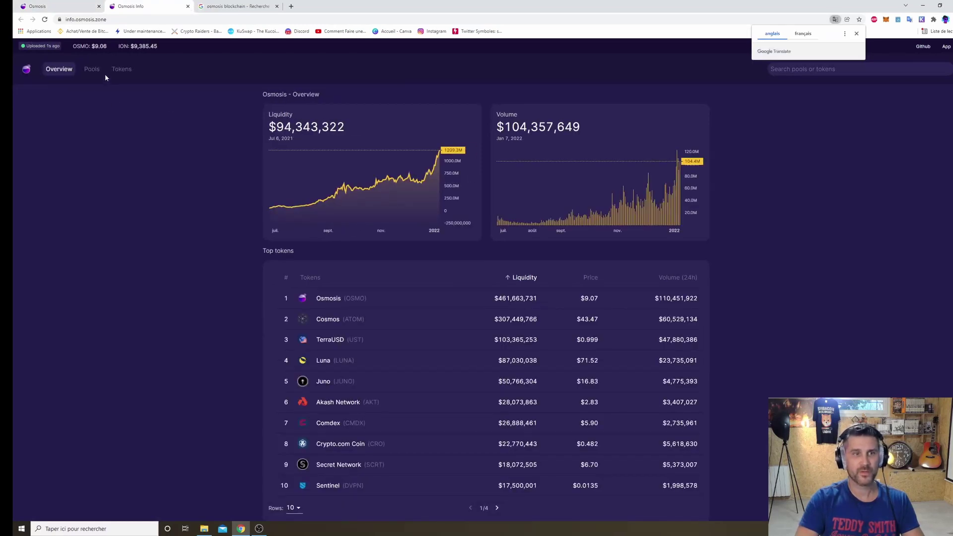
pyautogui.click(121, 70)
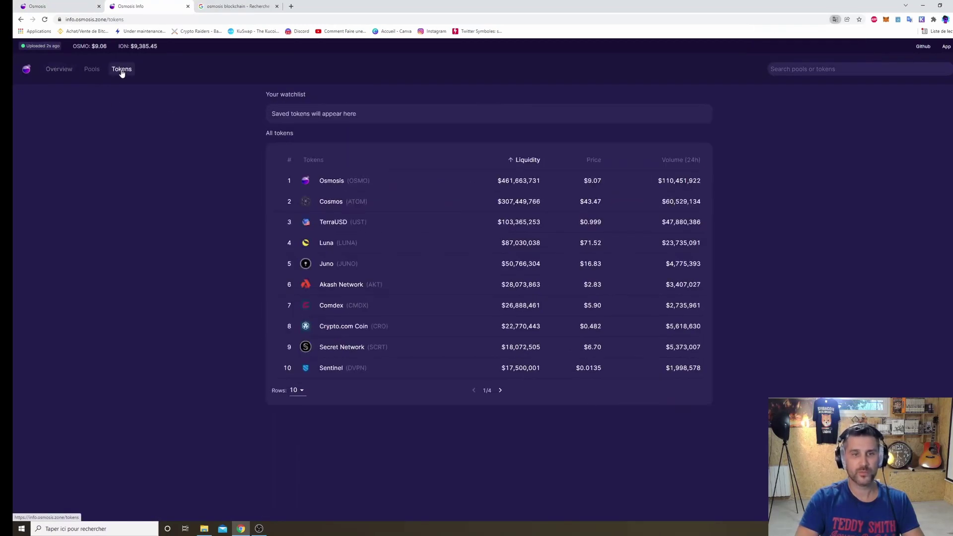
pyautogui.click(333, 202)
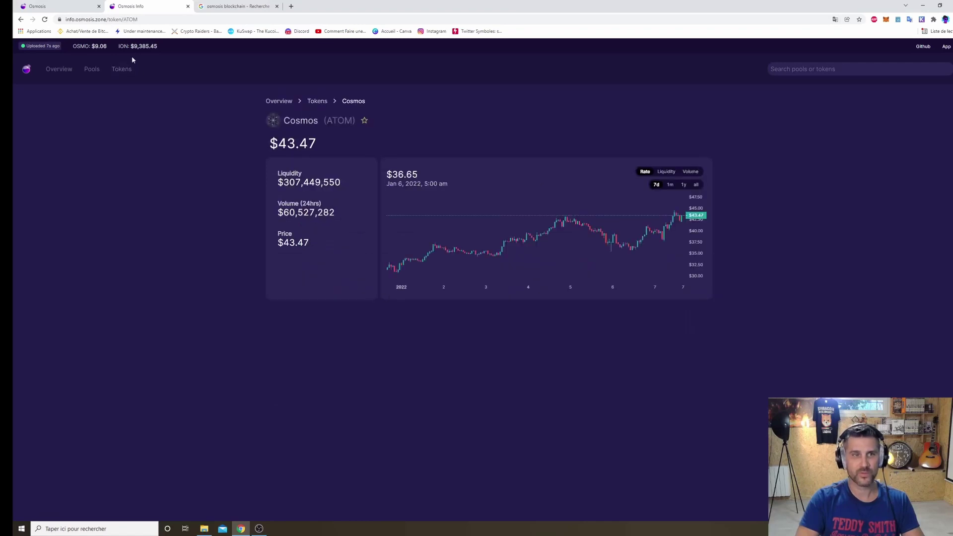
# View the ATOM-OSMO pool's statistics from the list of all pools, closing the Osmosis statistics site when done.
pyautogui.click(125, 70)
pyautogui.click(94, 71)
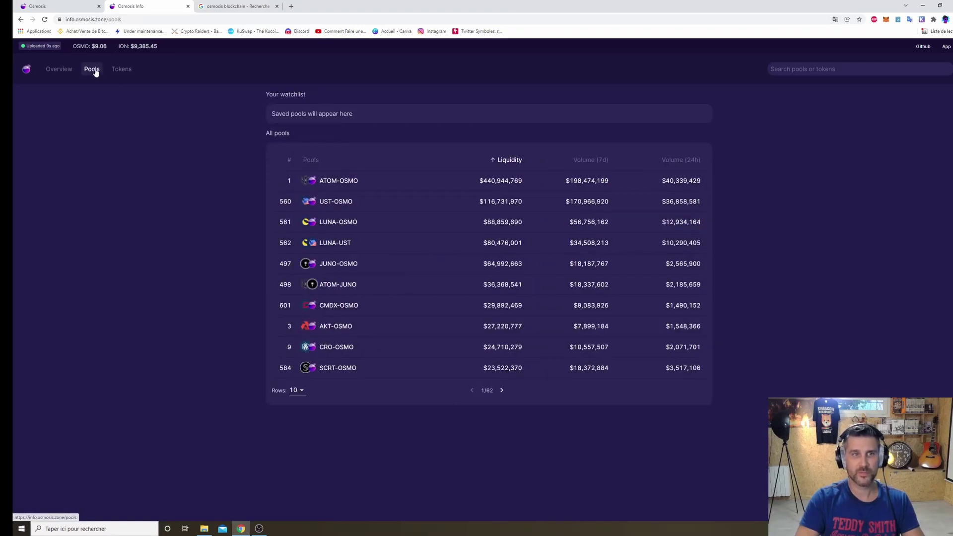
pyautogui.click(348, 180)
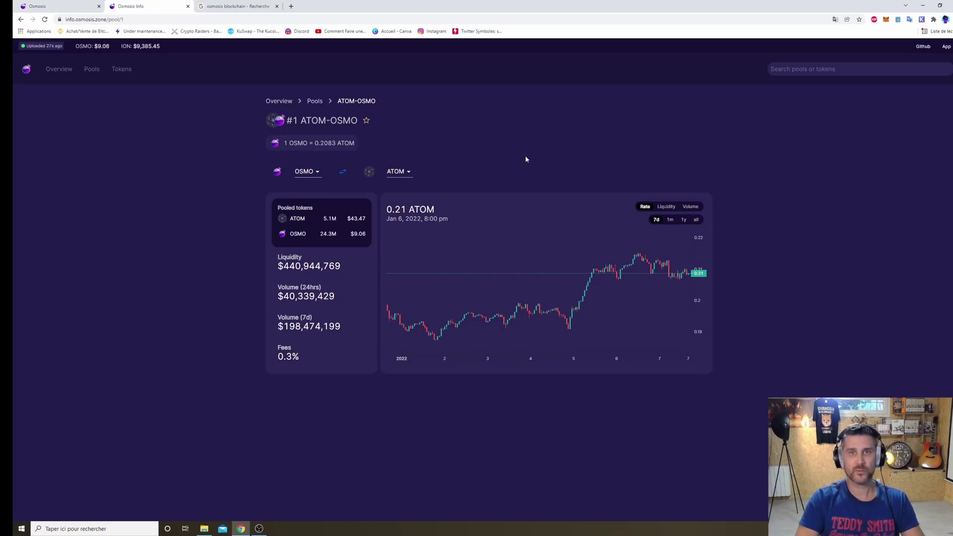
pyautogui.click(188, 6)
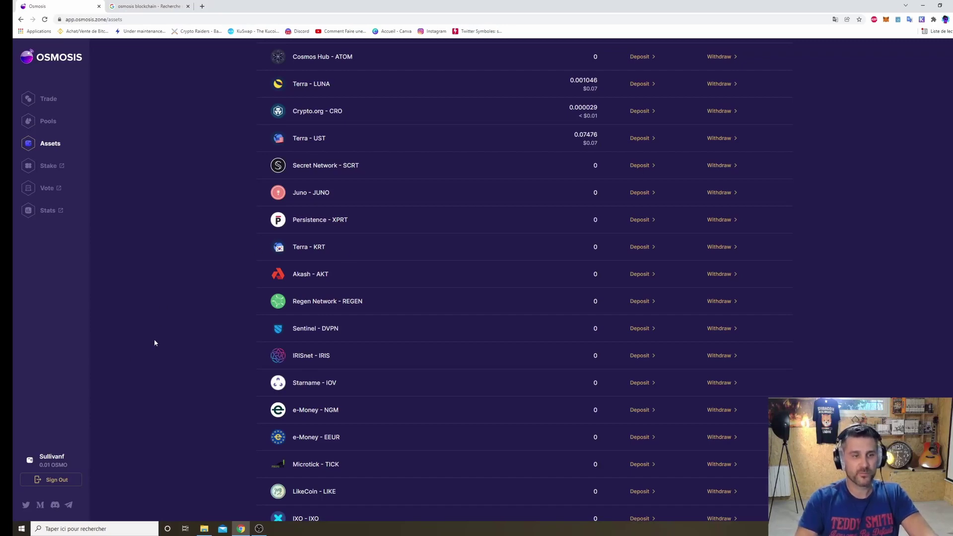
# Return to the Osmosis pools and view the Cosmos account in the Keplr wallet, looking through the networks it supports.
pyautogui.scroll(4, 156, 340)
pyautogui.click(49, 121)
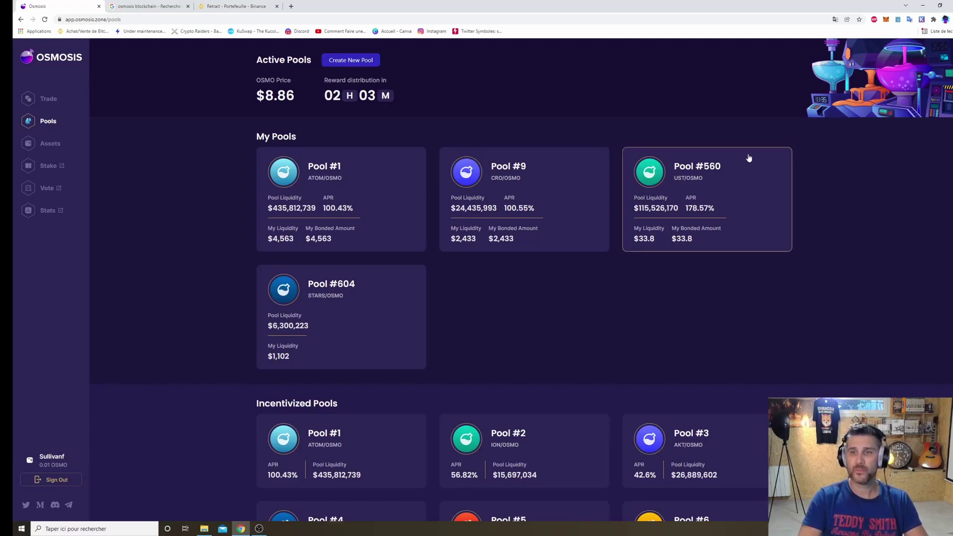
pyautogui.click(922, 20)
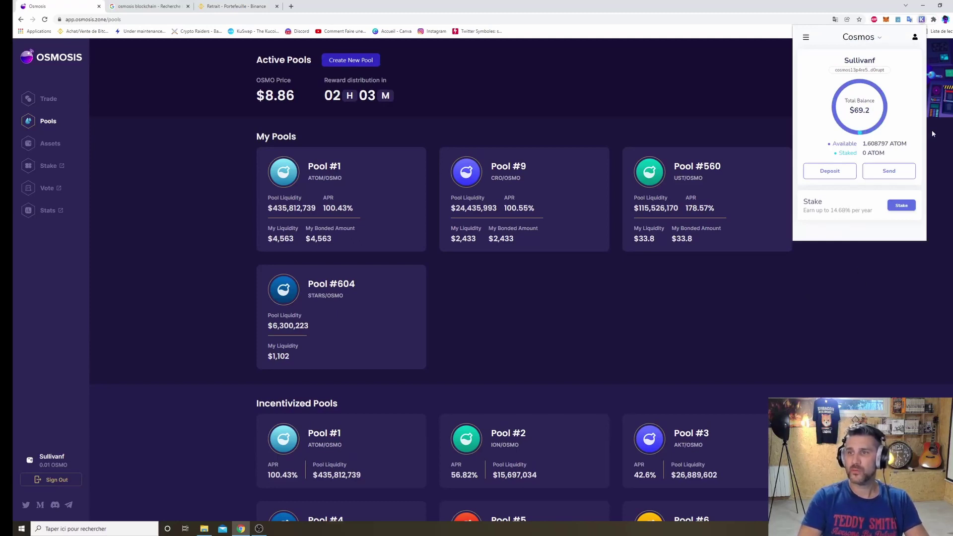
pyautogui.click(874, 37)
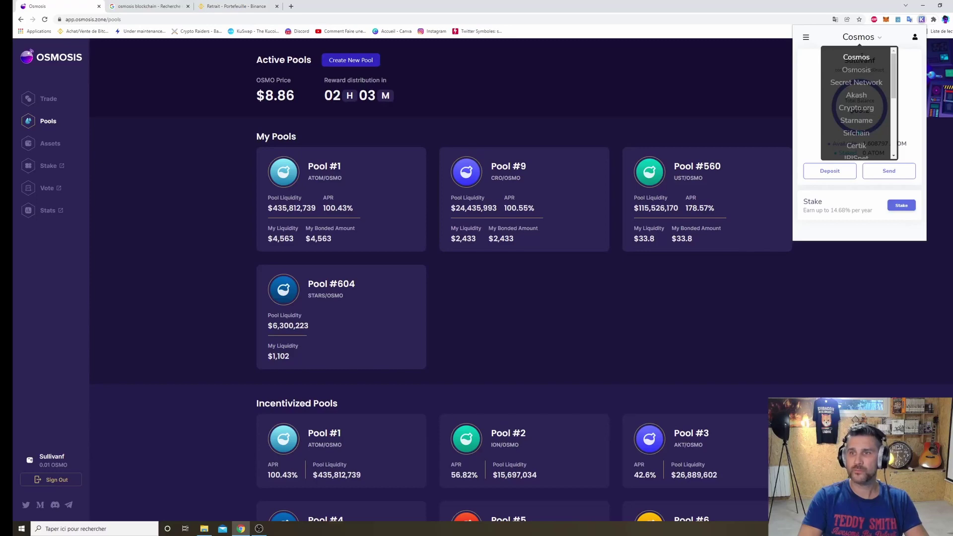
pyautogui.click(869, 42)
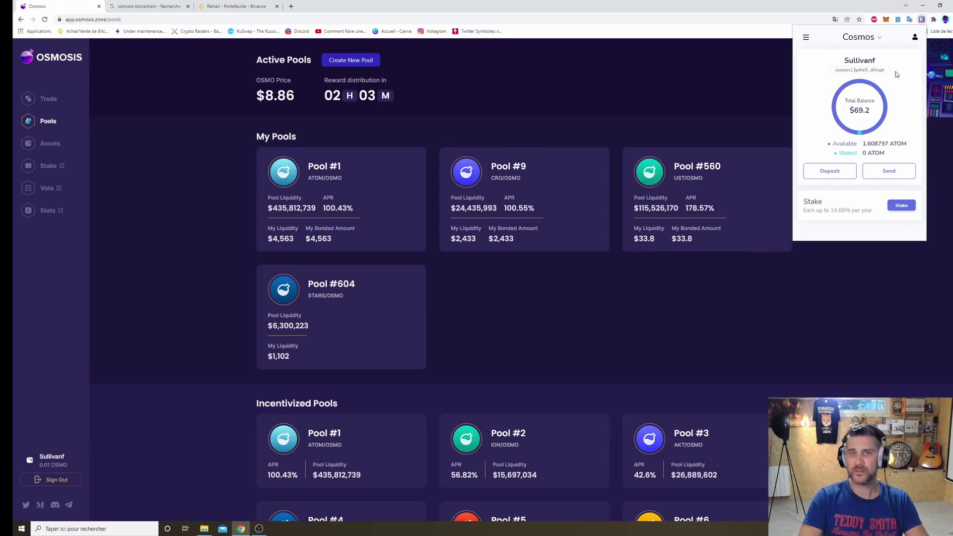
# Switch to Binance, find "atom" in the main account's assets and open the ATOM withdrawal form.
pyautogui.click(242, 10)
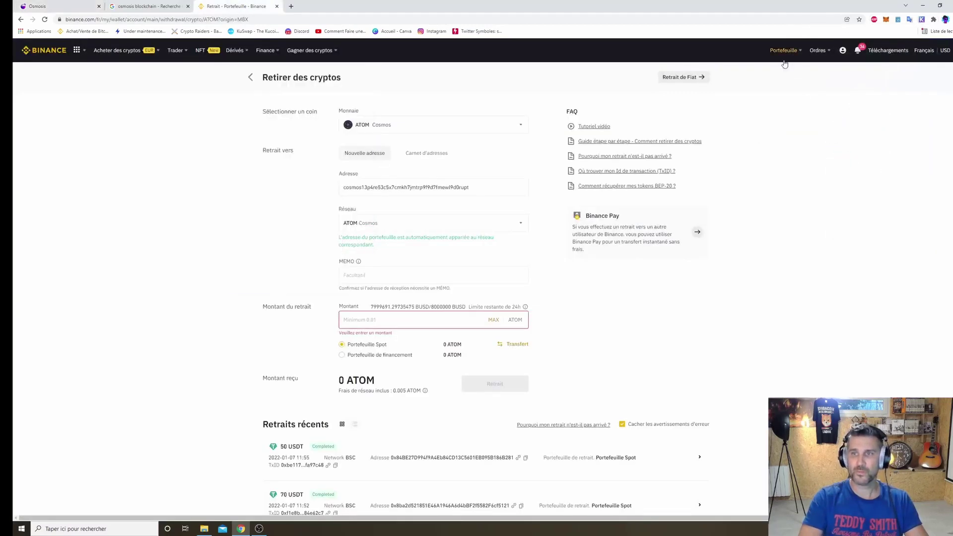
pyautogui.moveTo(785, 63)
pyautogui.click(787, 96)
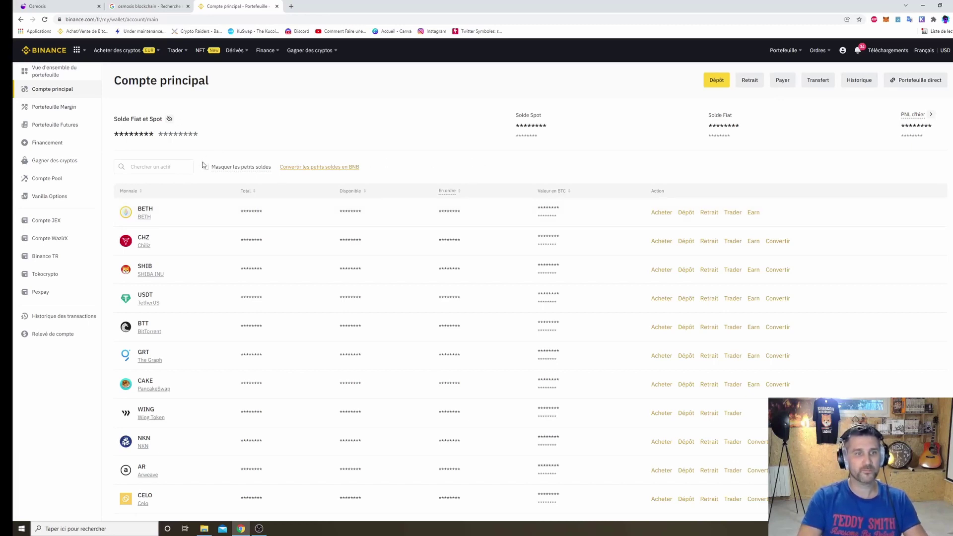
pyautogui.click(166, 165)
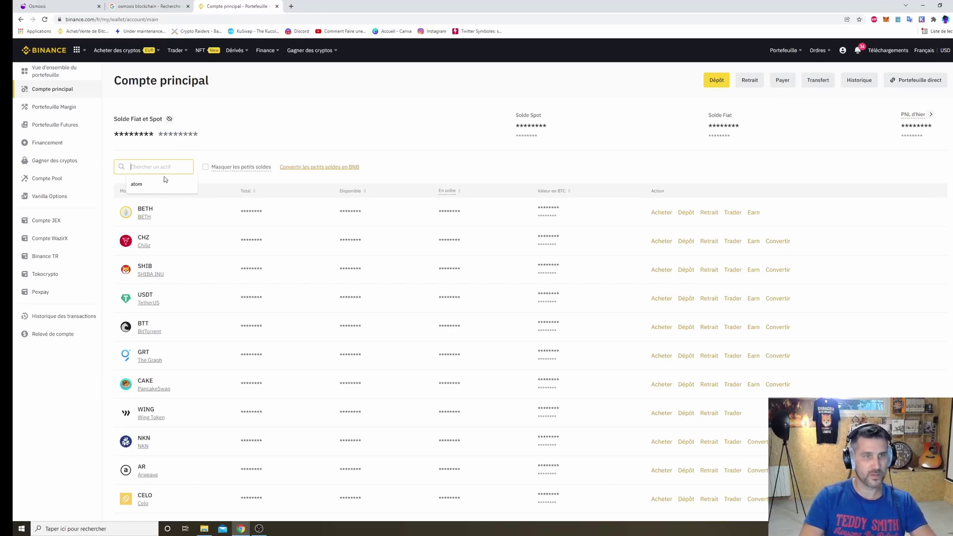
pyautogui.click(137, 184)
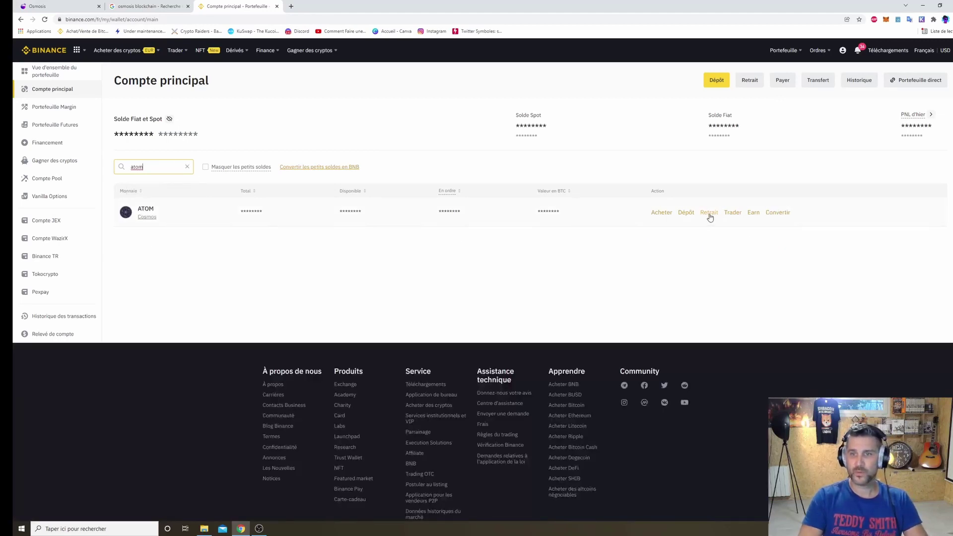
pyautogui.click(709, 213)
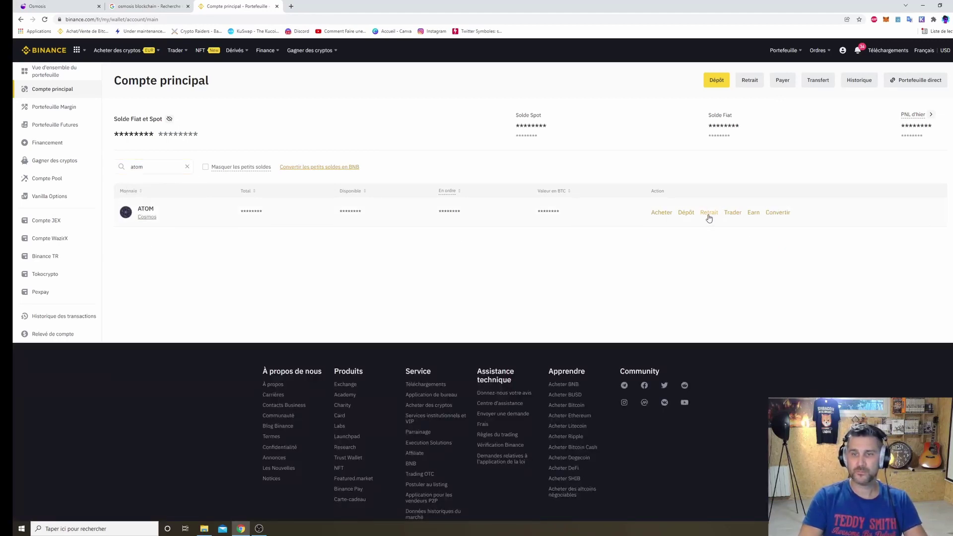
# Examine the withdrawal address field and the networks offered for withdrawing ATOM, closing the network selection without choosing one.
pyautogui.click(370, 188)
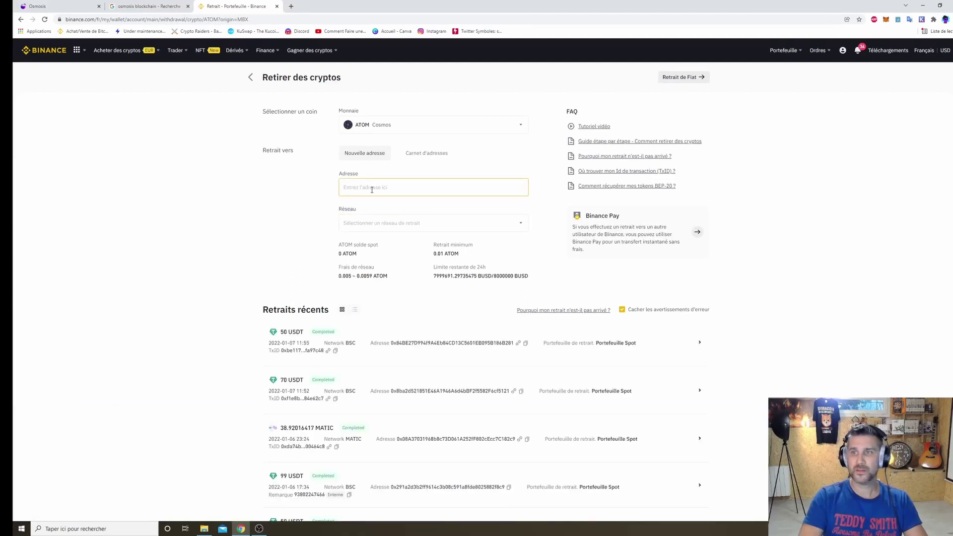
pyautogui.click(897, 150)
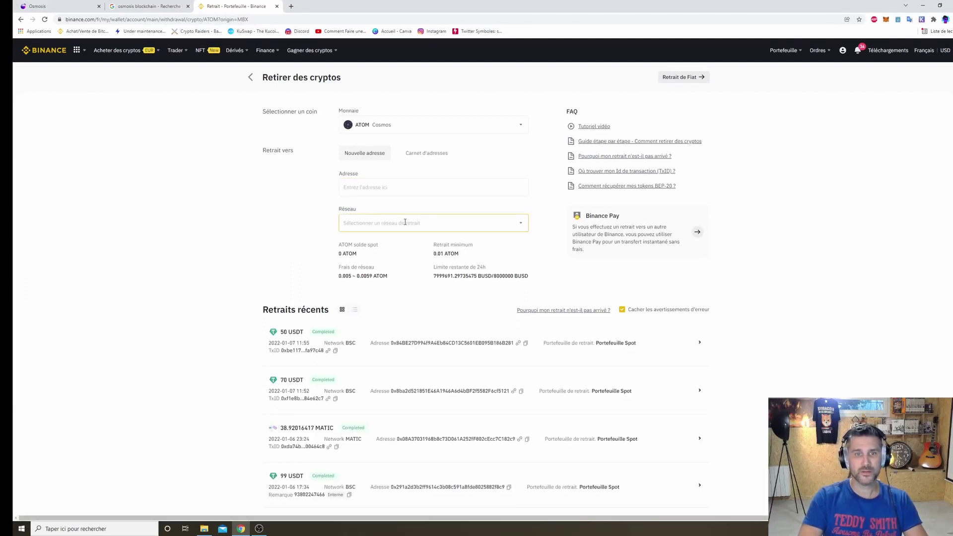
pyautogui.click(483, 221)
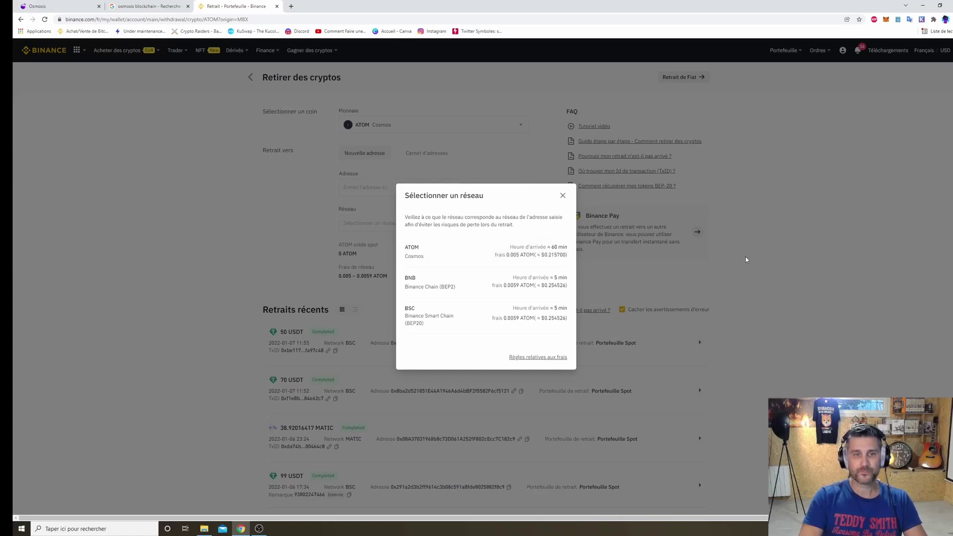
pyautogui.click(563, 195)
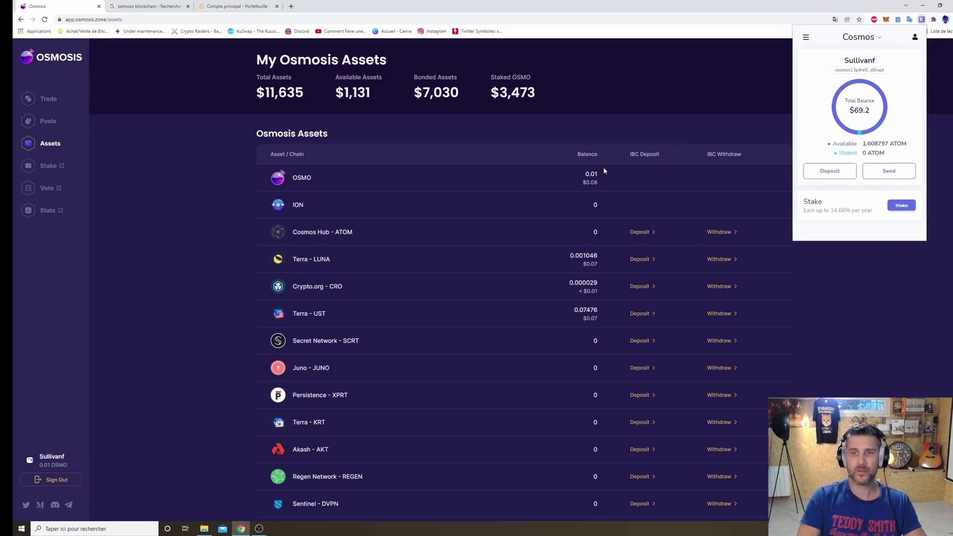
# Start a Cosmos Hub - ATOM deposit from the Osmosis assets and approve the Keplr connection request for cosmoshub-4.
pyautogui.click(192, 200)
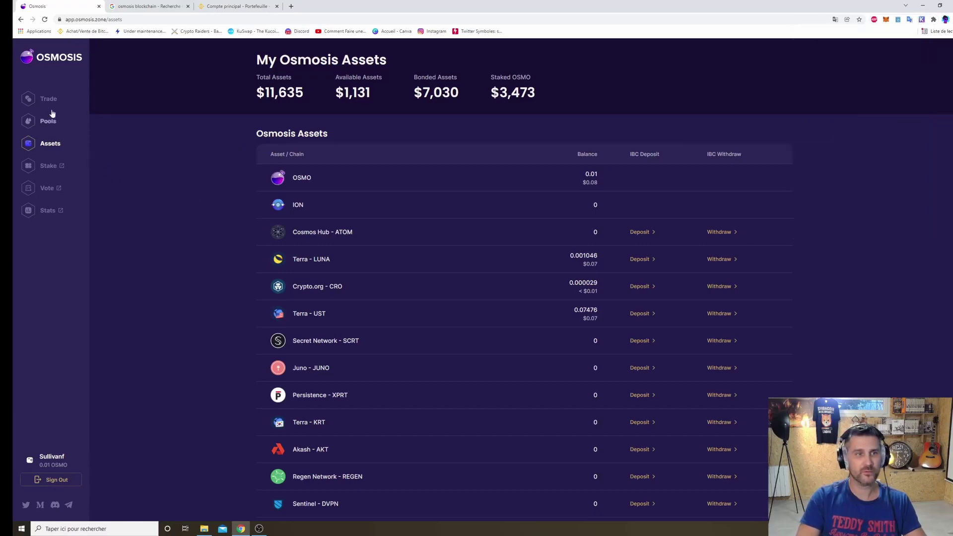
pyautogui.click(48, 104)
pyautogui.click(66, 148)
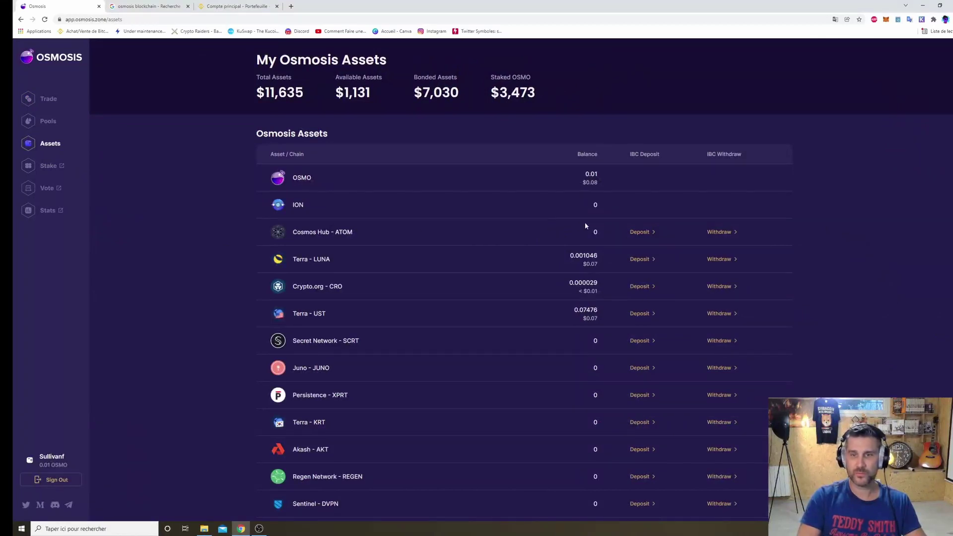
pyautogui.click(640, 232)
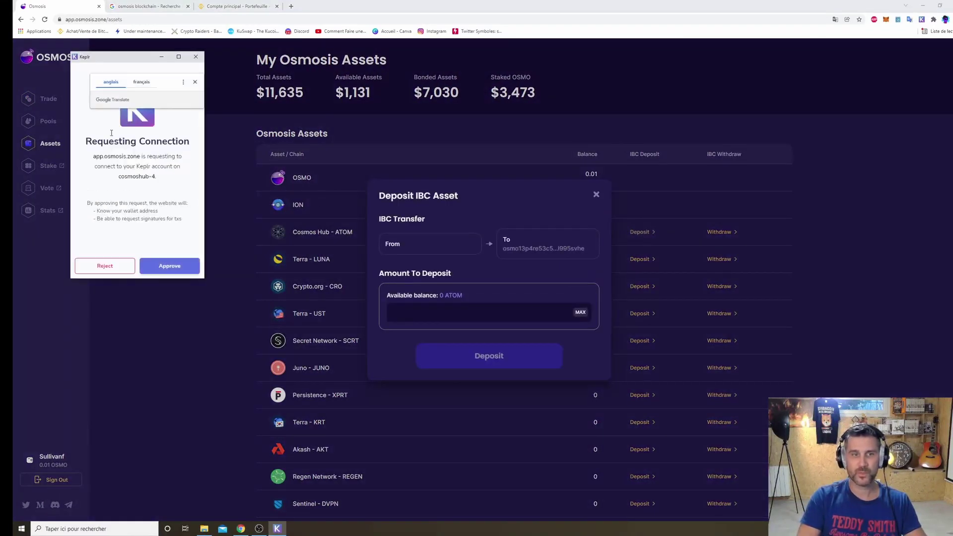
pyautogui.click(195, 82)
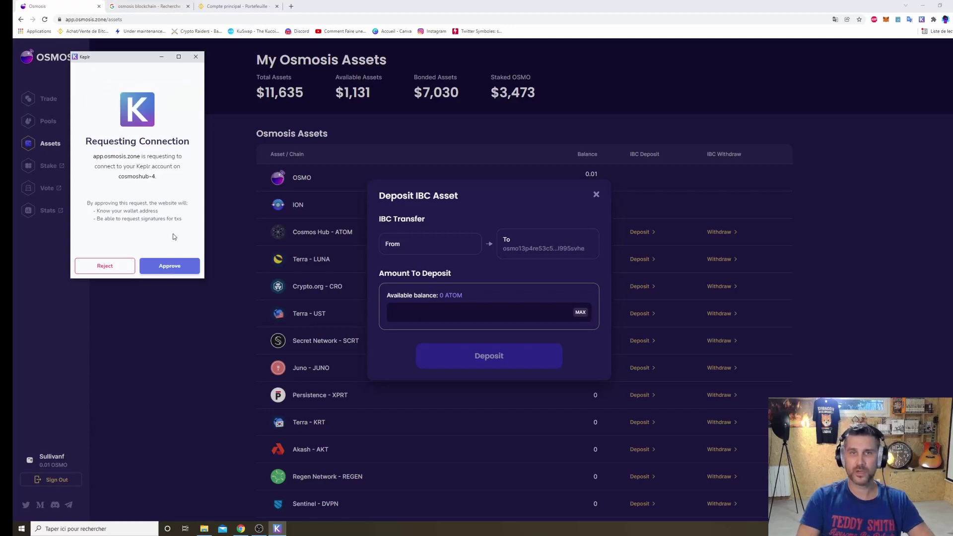
pyautogui.click(167, 265)
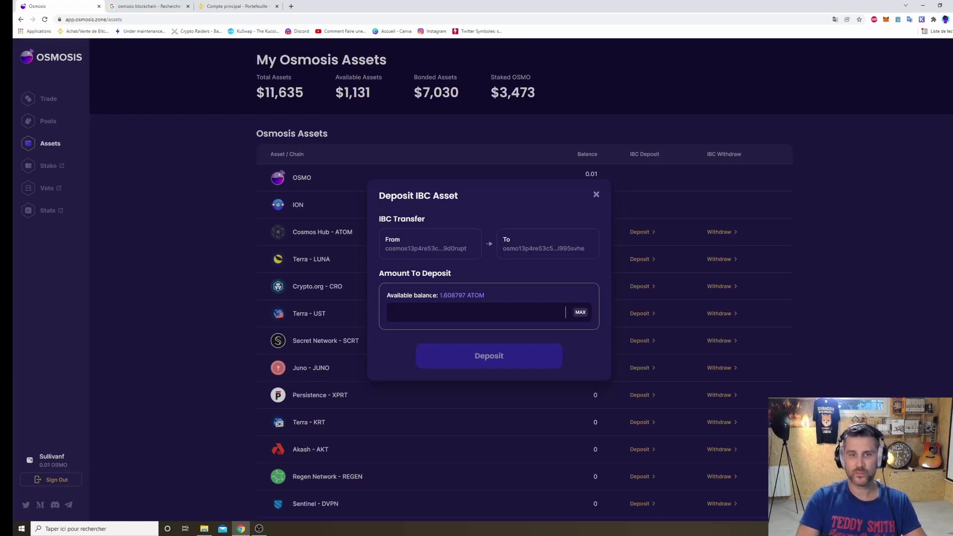
# Deposit 1.03597 ATOM into Osmosis and approve the IBC transfer in Keplr with the Average fee.
pyautogui.click(581, 315)
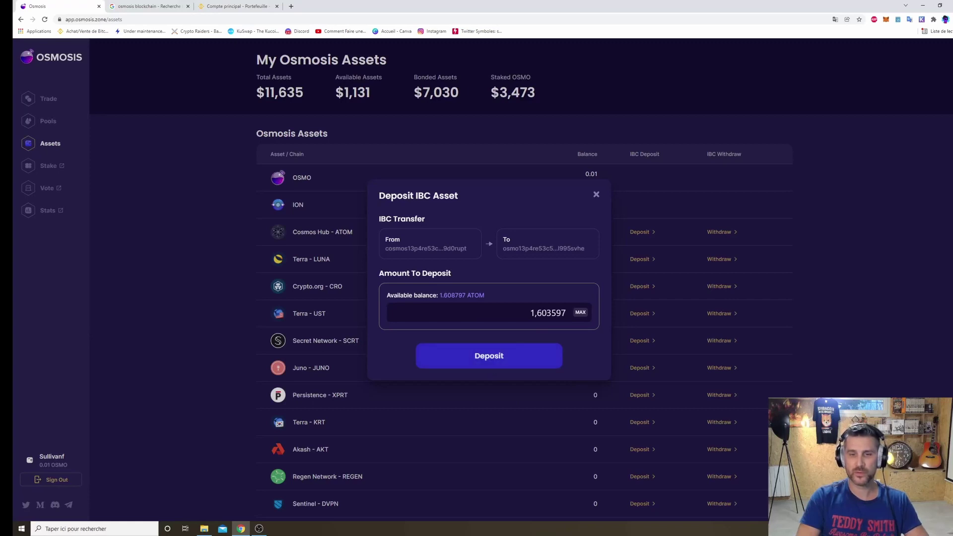
pyautogui.press('BackSpace')
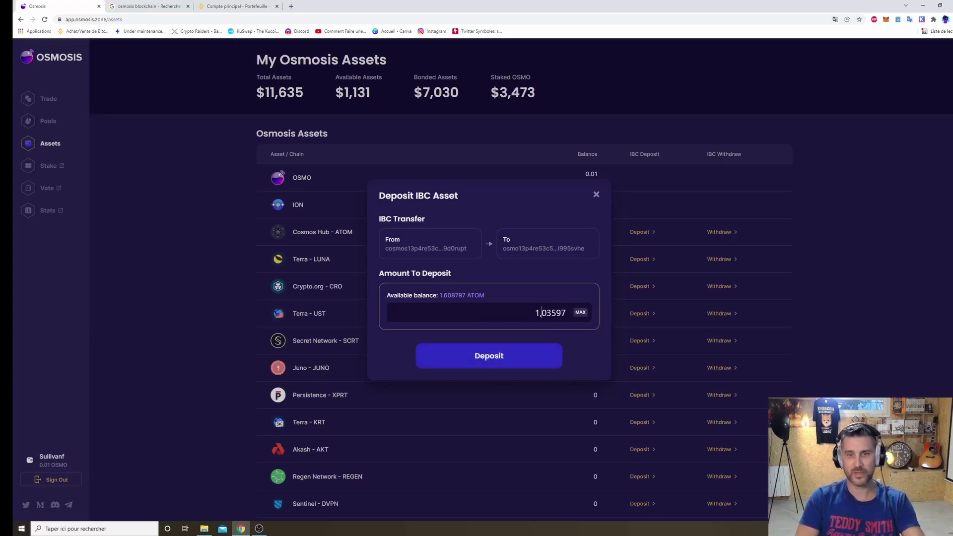
pyautogui.click(499, 359)
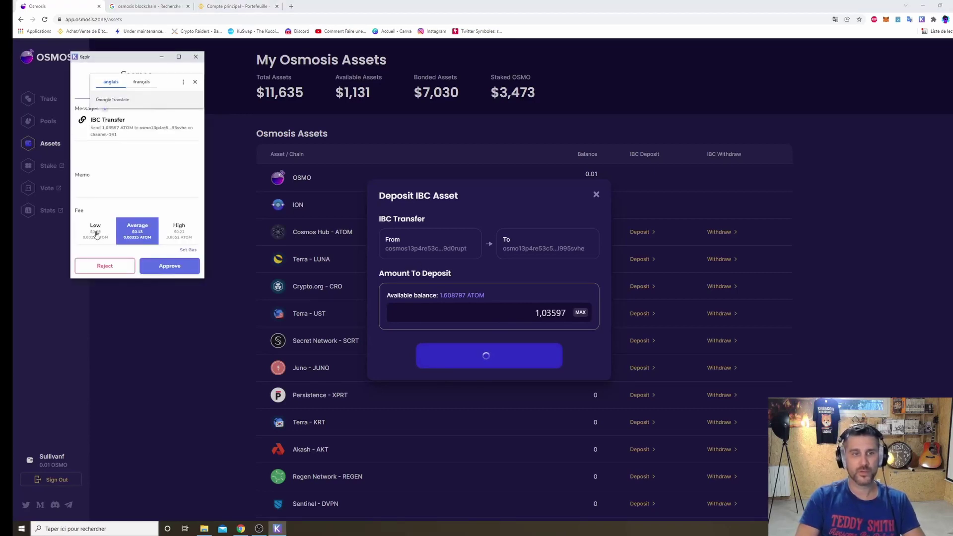
pyautogui.click(171, 229)
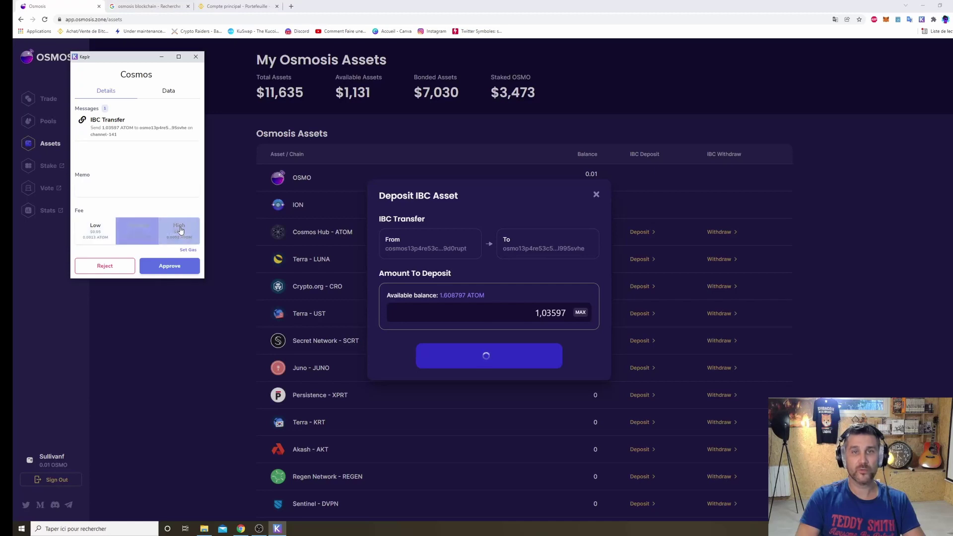
pyautogui.click(132, 241)
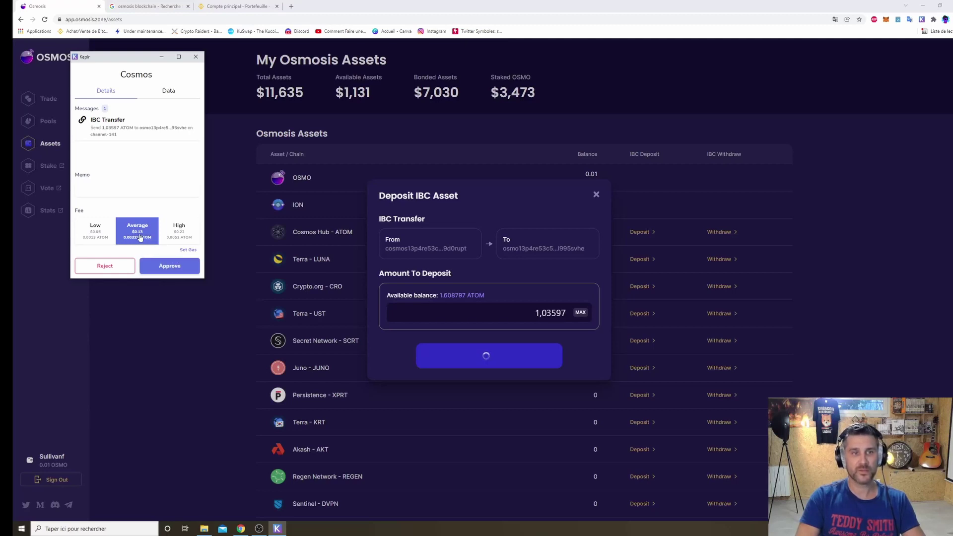
pyautogui.click(171, 266)
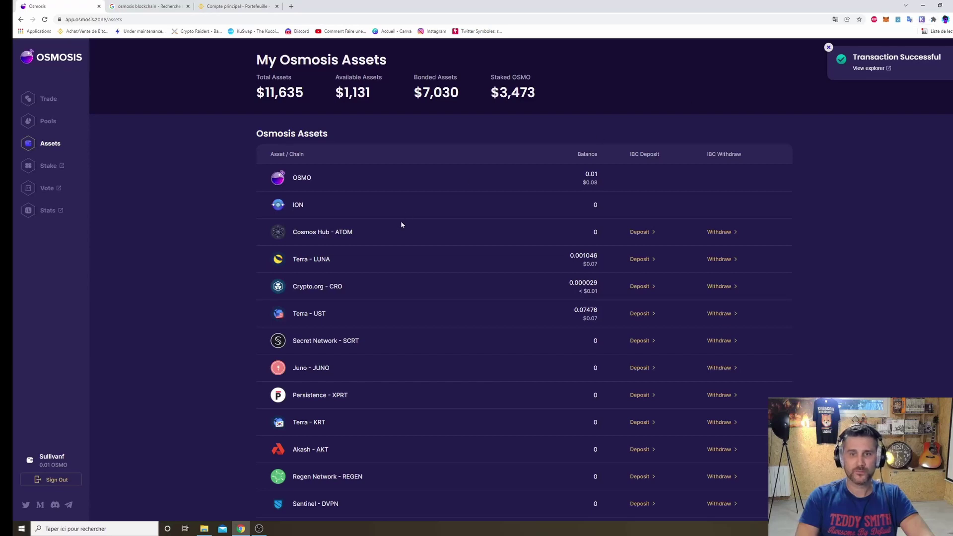
# Check the remaining ATOM balance in Keplr, and open the Osmosis pools to look through the incentivized ones.
pyautogui.click(922, 19)
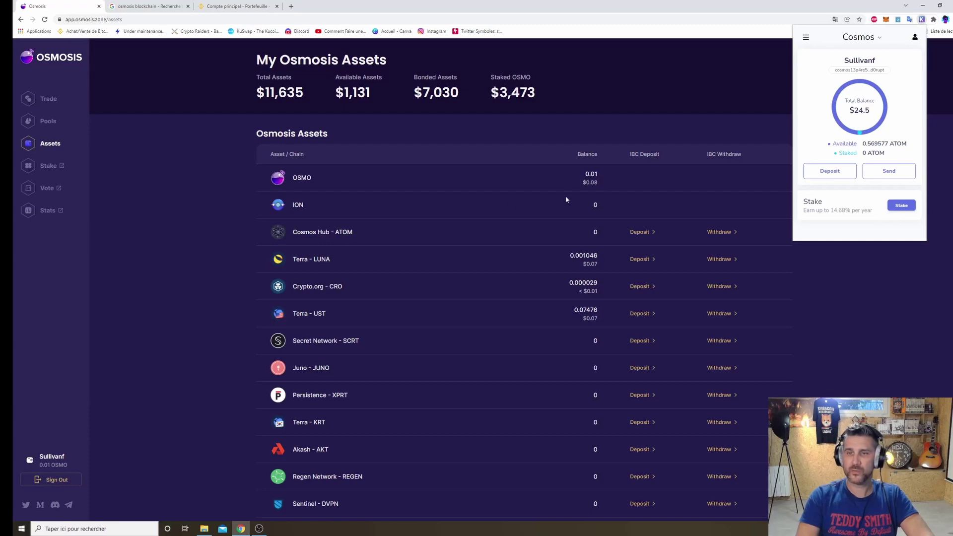
pyautogui.click(231, 237)
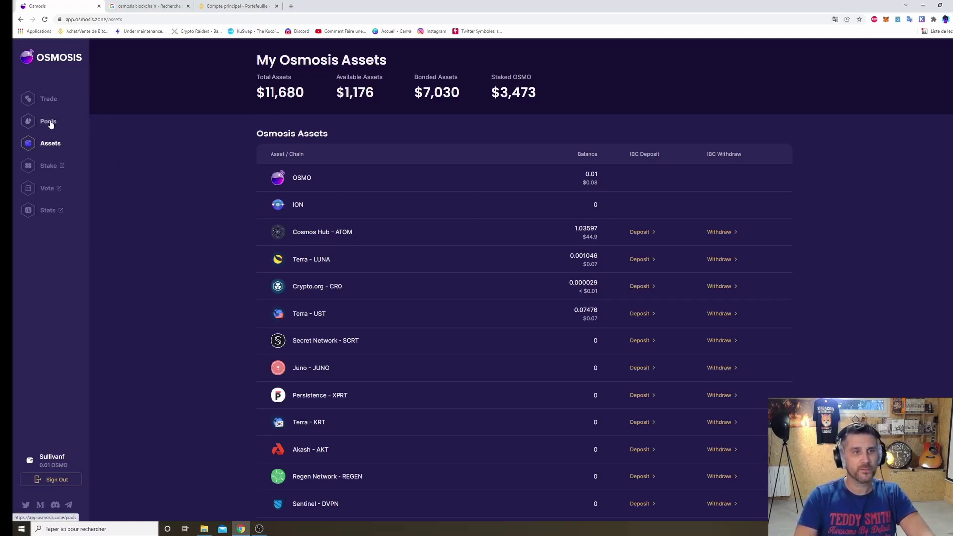
pyautogui.click(76, 129)
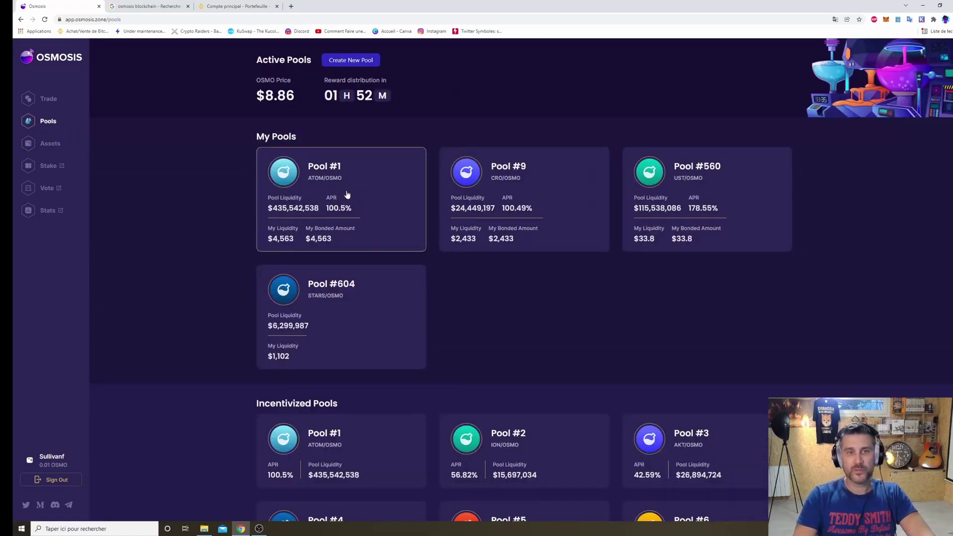
pyautogui.scroll(-6, 460, 265)
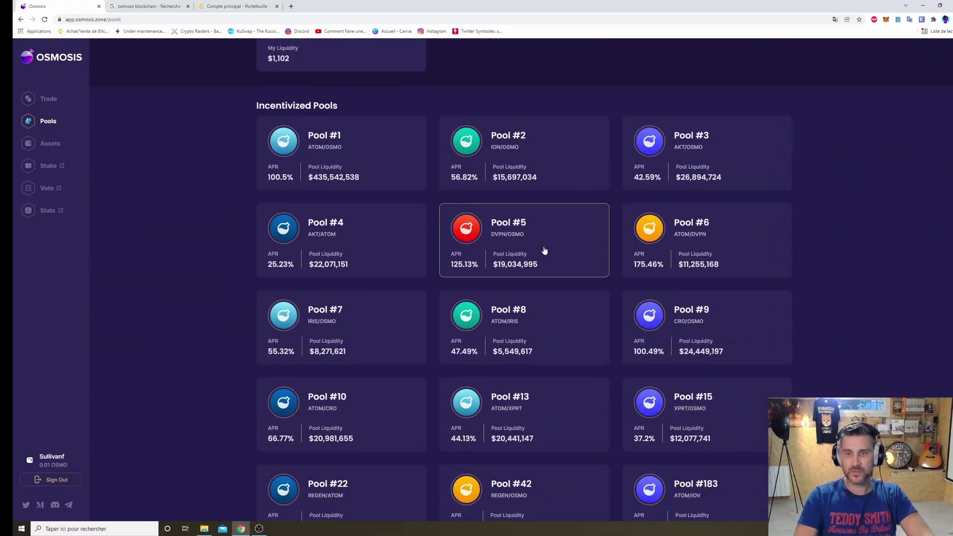
# Look through the incentivized pools further down the list, comparing their APR and pool liquidity.
pyautogui.scroll(-3, 543, 251)
pyautogui.scroll(-9, 509, 260)
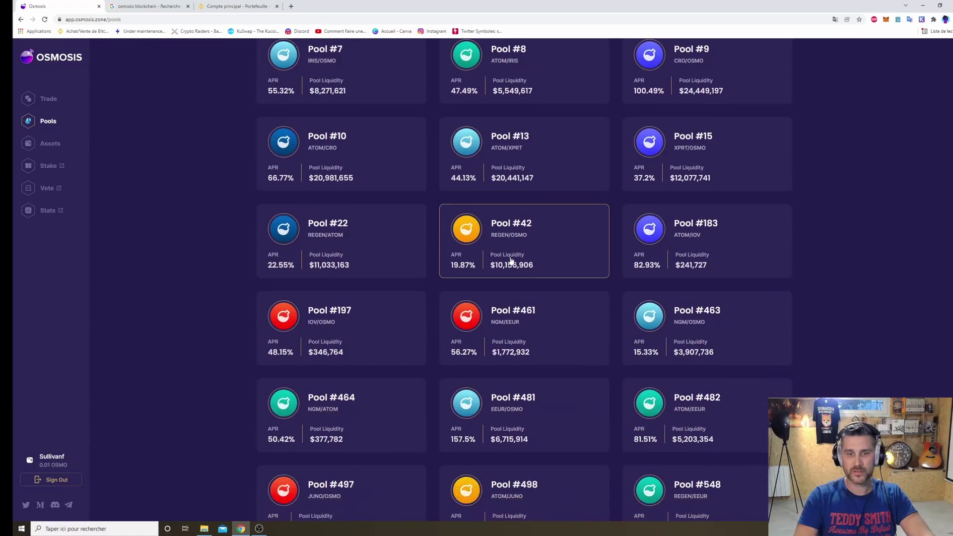
pyautogui.scroll(-11, 522, 259)
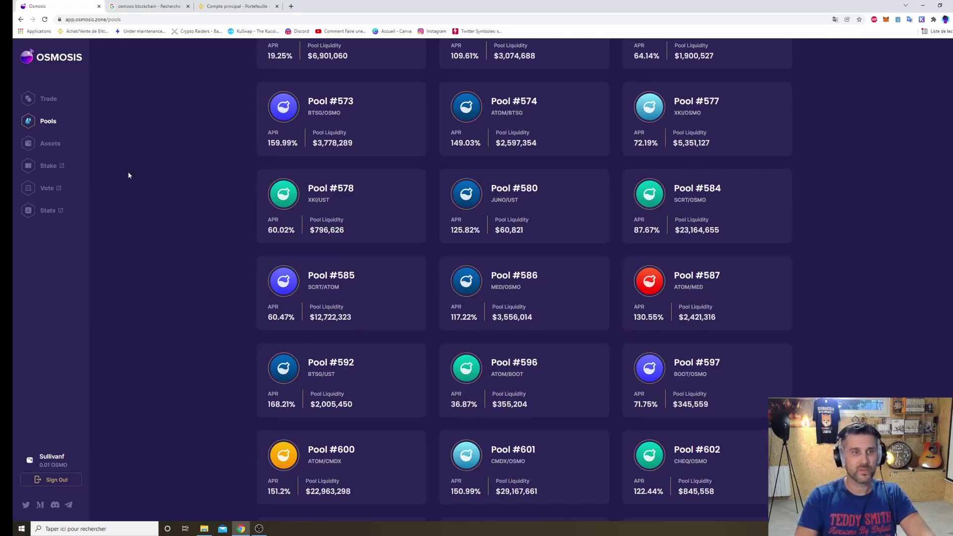
# Set up a trade from ATOM to MED, finding the target token by searching for "med".
pyautogui.click(50, 105)
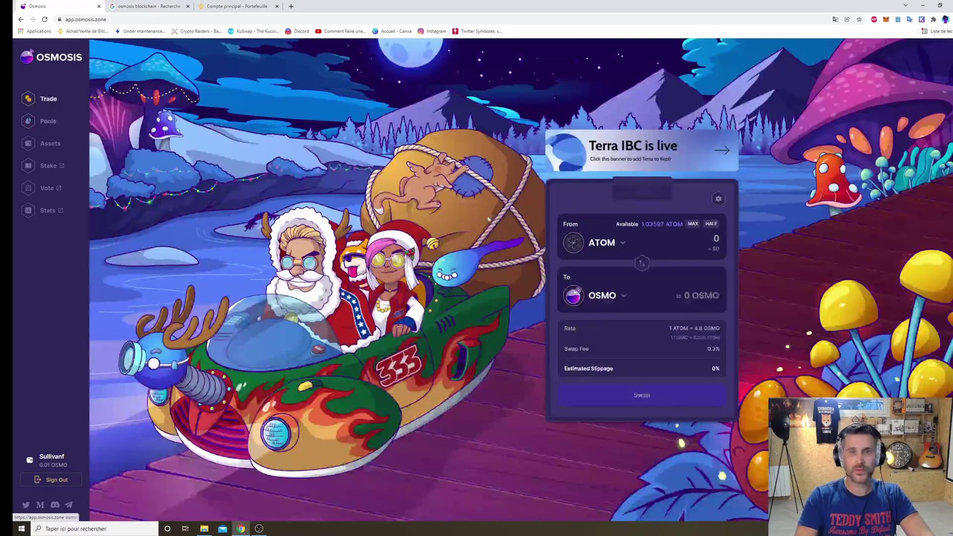
pyautogui.click(604, 300)
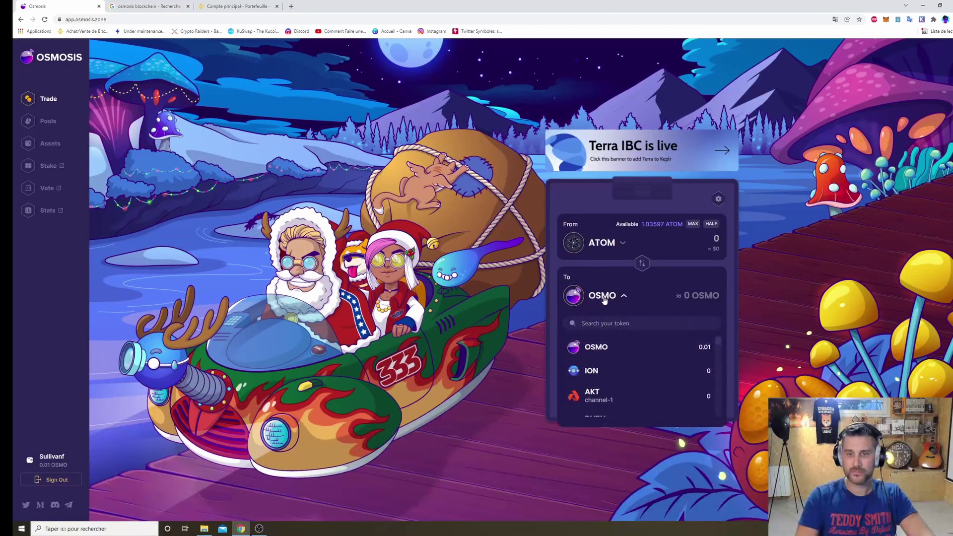
pyautogui.write('m')
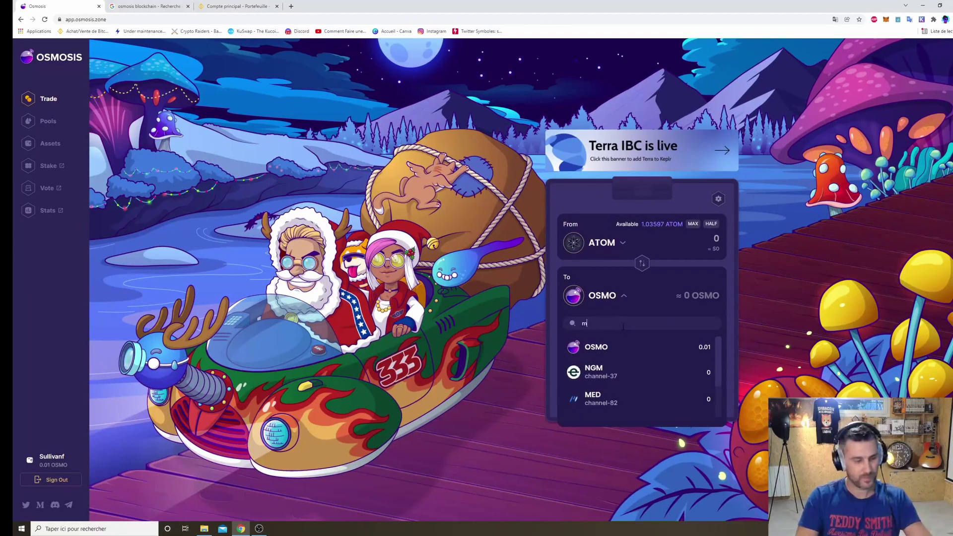
pyautogui.write('ed')
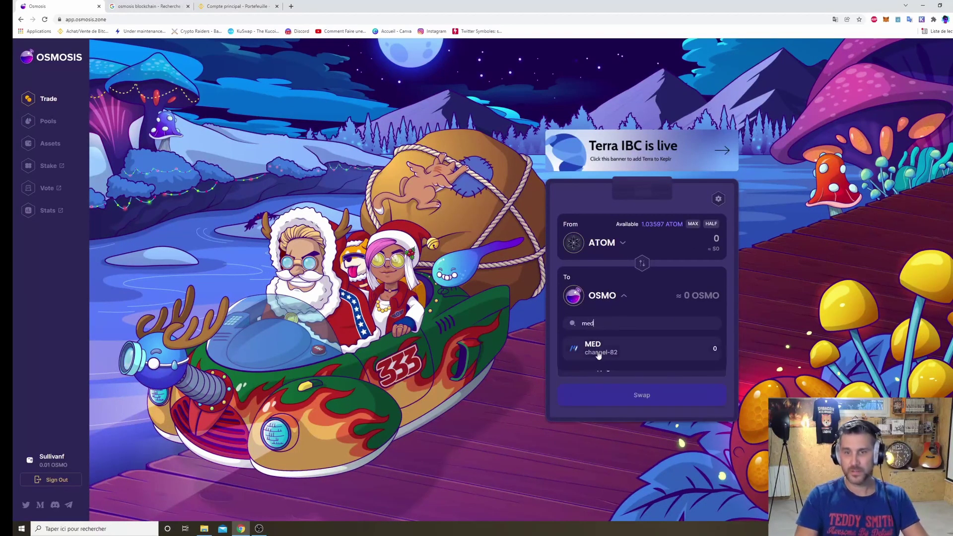
pyautogui.click(665, 355)
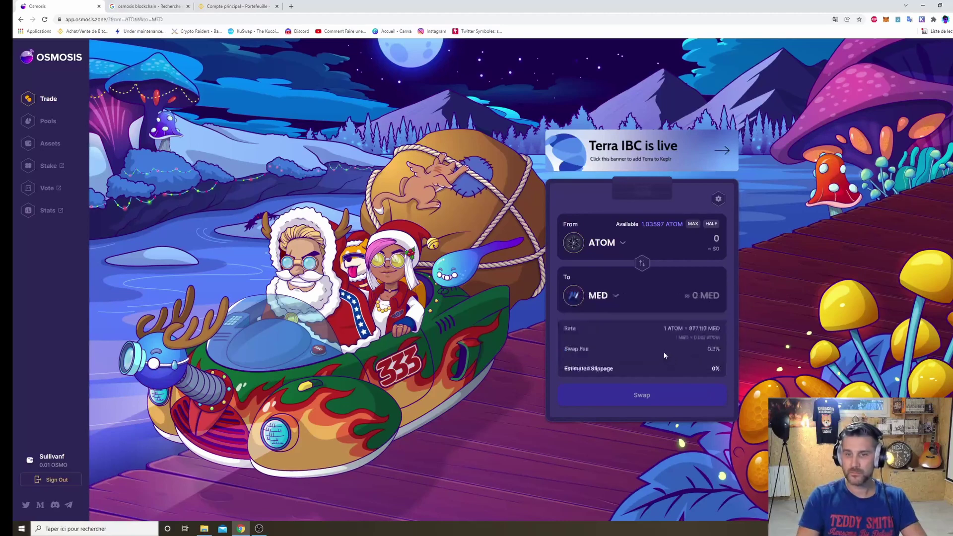
pyautogui.click(615, 299)
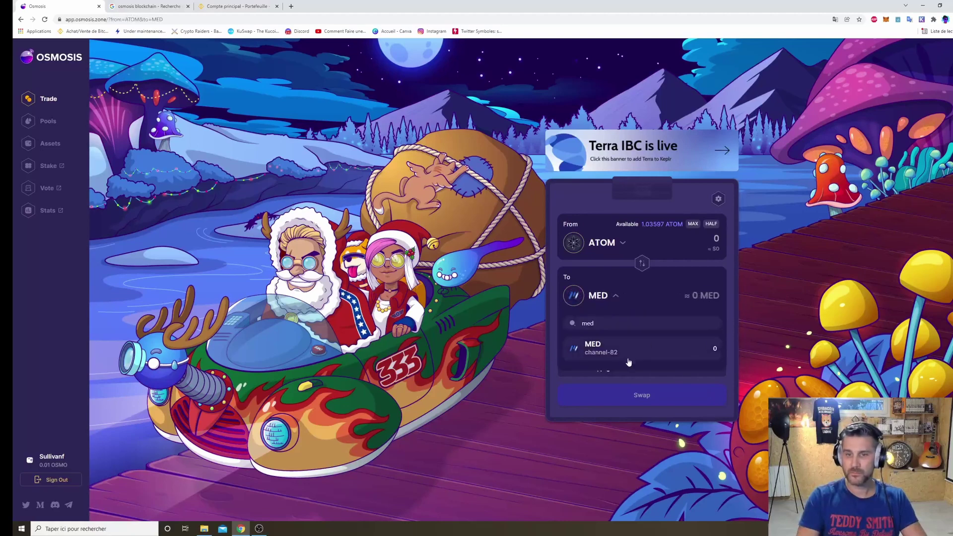
pyautogui.click(600, 352)
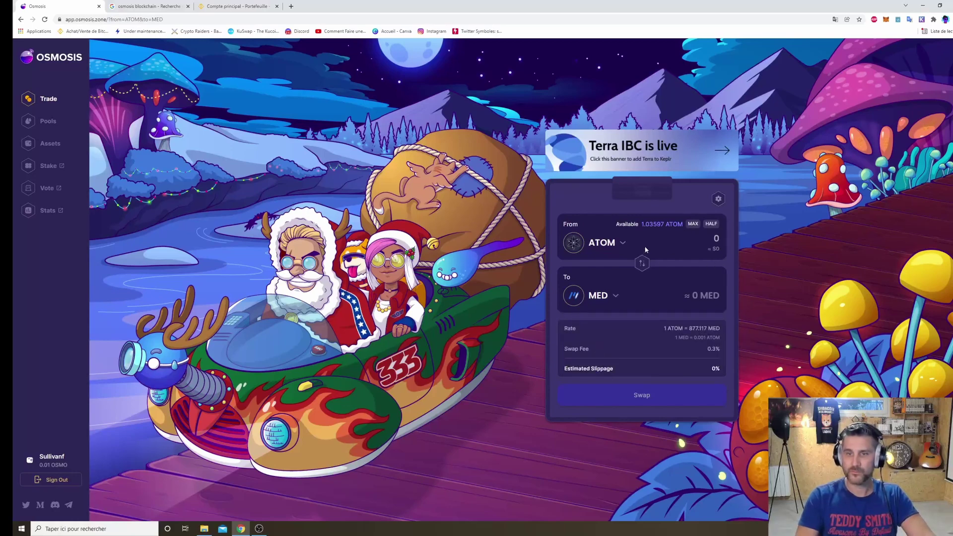
# Swap 0.5 ATOM for MED and approve the transaction in Keplr with the Average fee.
pyautogui.click(711, 248)
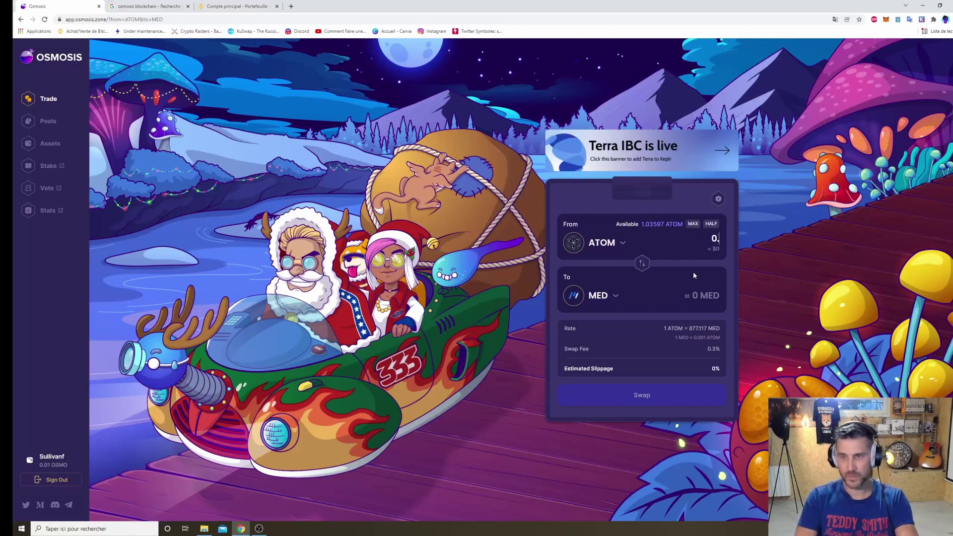
pyautogui.write('.5')
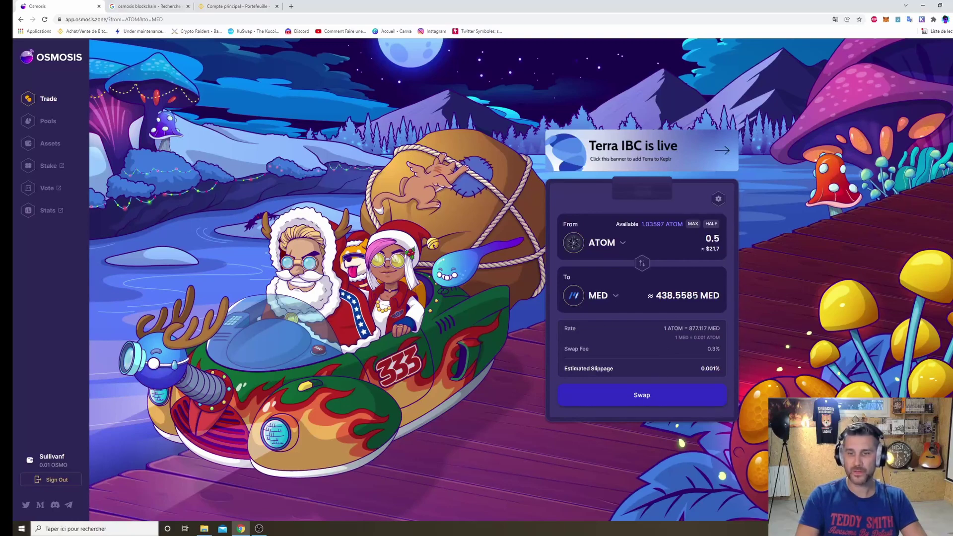
pyautogui.click(640, 396)
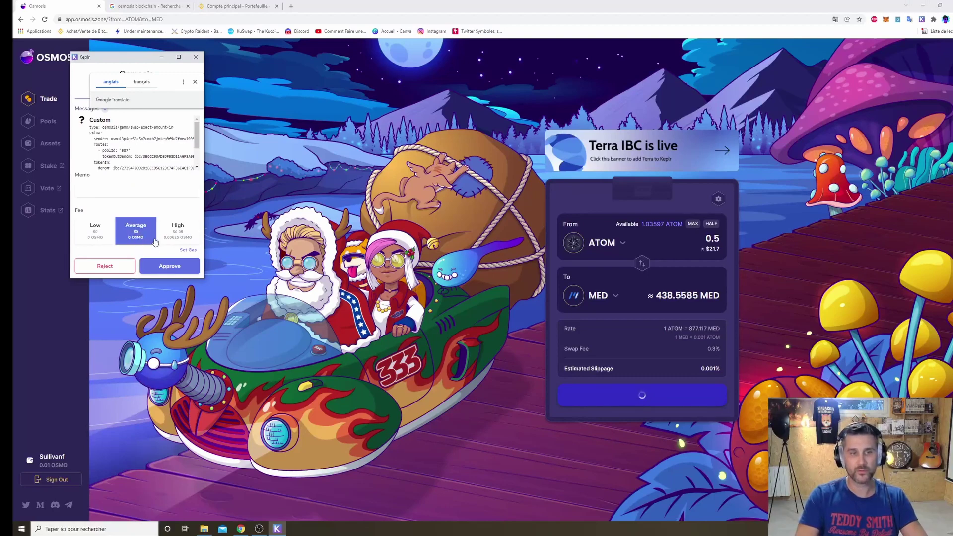
pyautogui.click(169, 266)
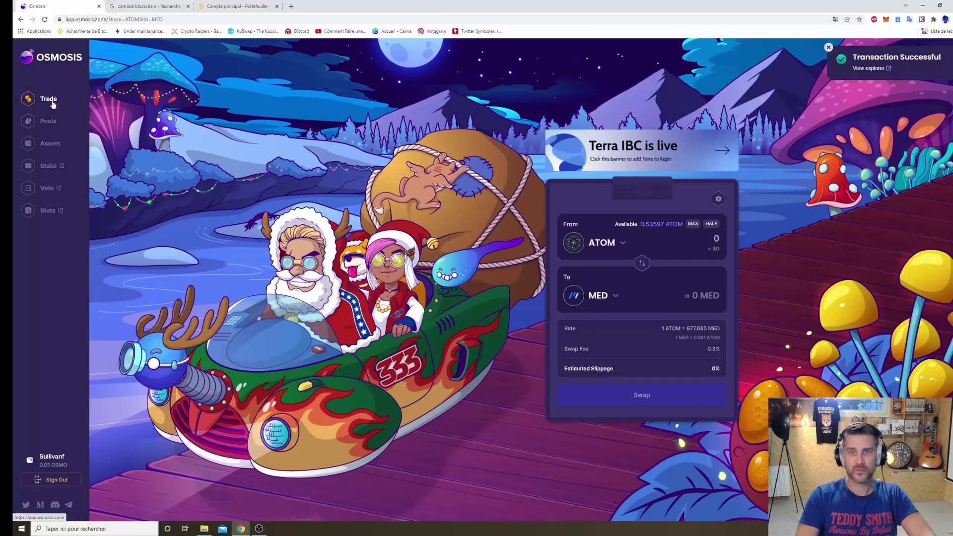
# Find the ATOM/MED pool #587 among the incentivized pools and open its details.
pyautogui.click(60, 129)
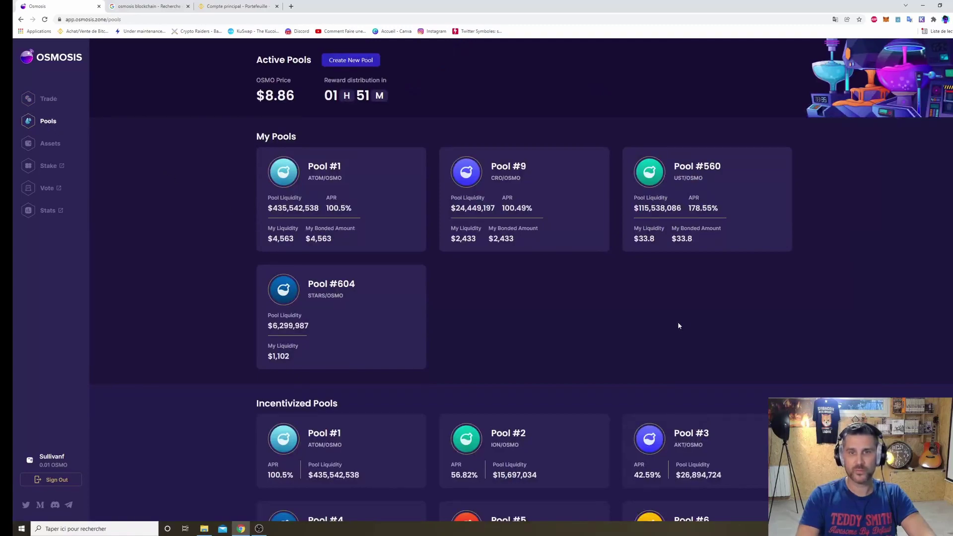
pyautogui.scroll(-12, 690, 318)
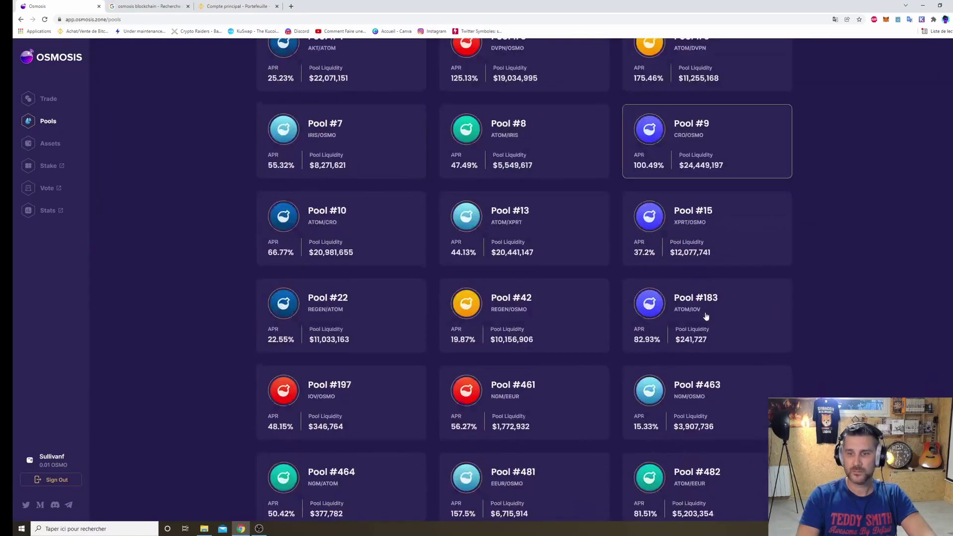
pyautogui.scroll(-5, 706, 315)
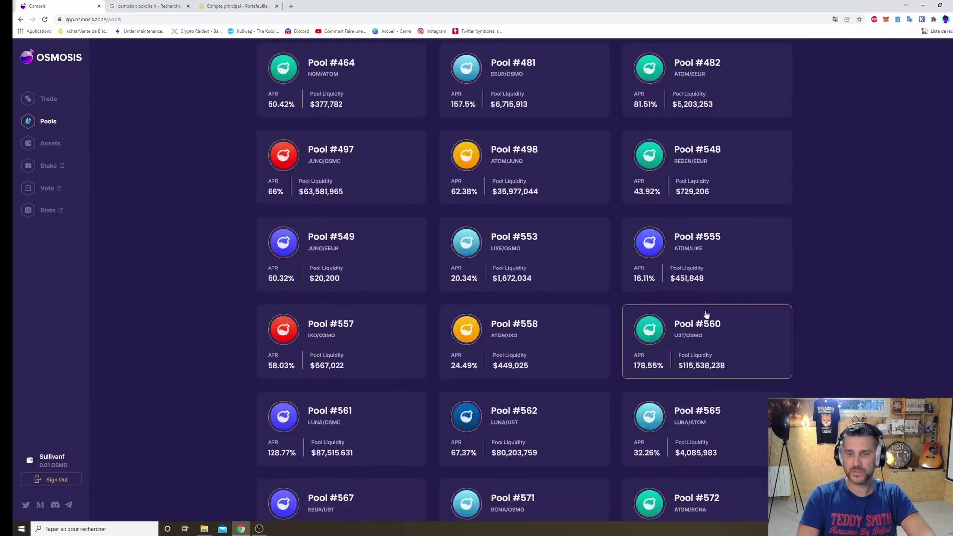
pyautogui.scroll(-2, 705, 314)
pyautogui.scroll(-2, 705, 314)
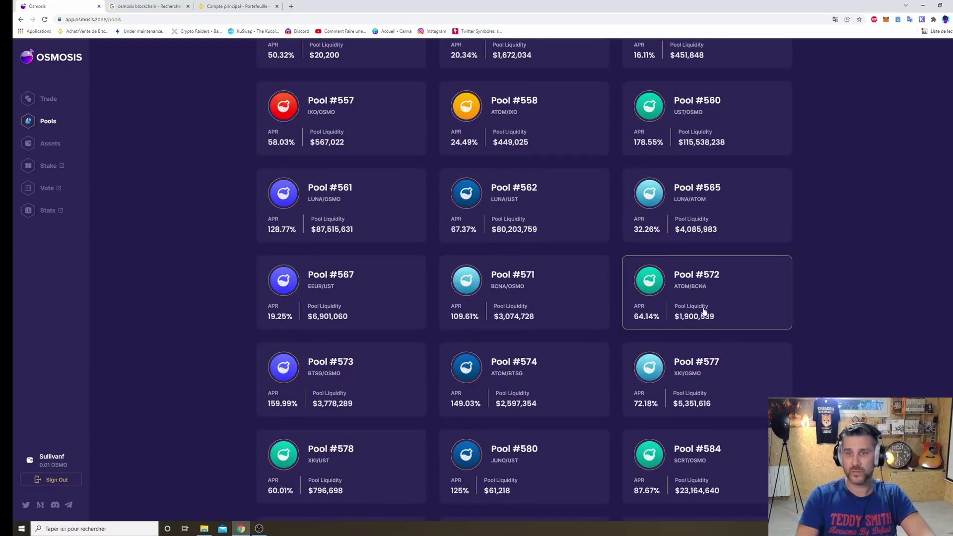
pyautogui.scroll(-3, 707, 304)
pyautogui.scroll(-2, 707, 304)
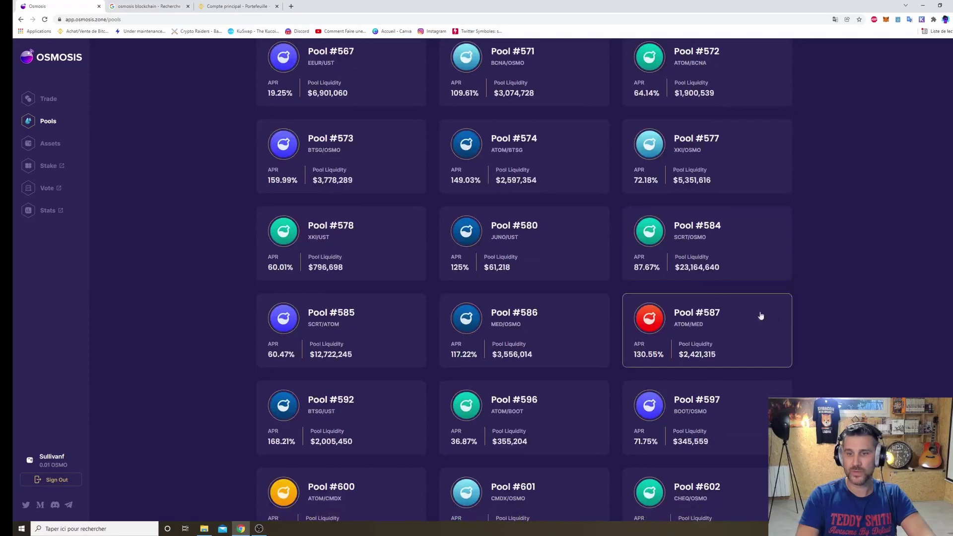
pyautogui.click(696, 332)
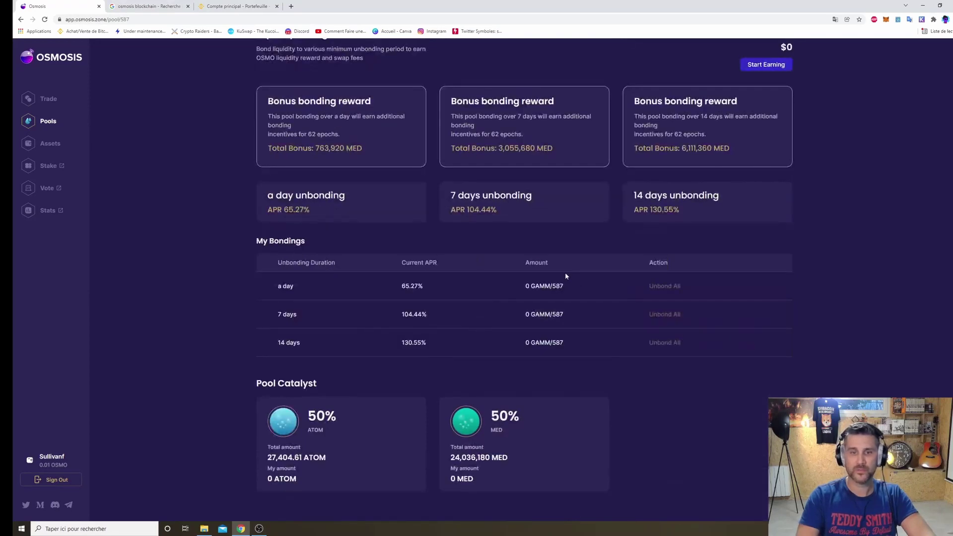
pyautogui.scroll(3, 556, 282)
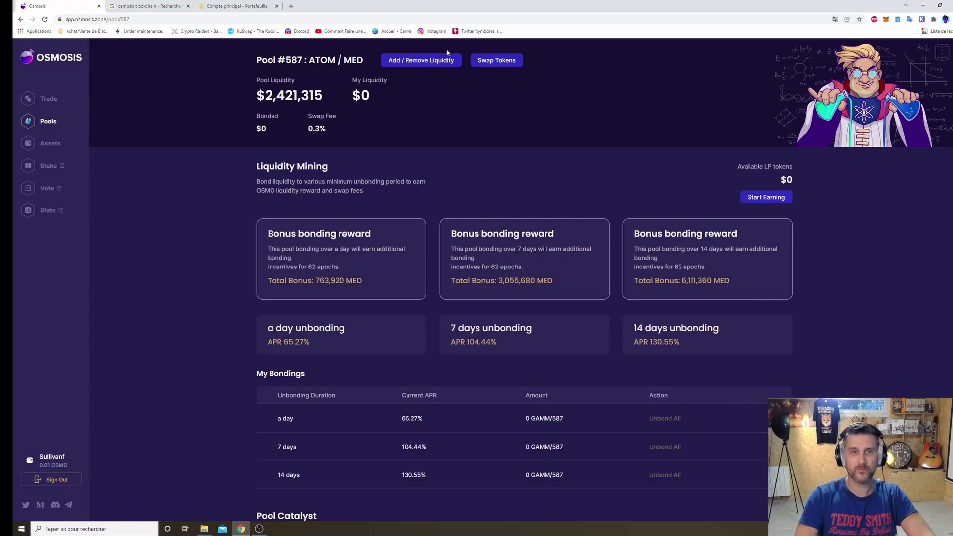
# Open the liquidity management of the ATOM/MED pool and check the Cosmos balance in Keplr.
pyautogui.click(406, 61)
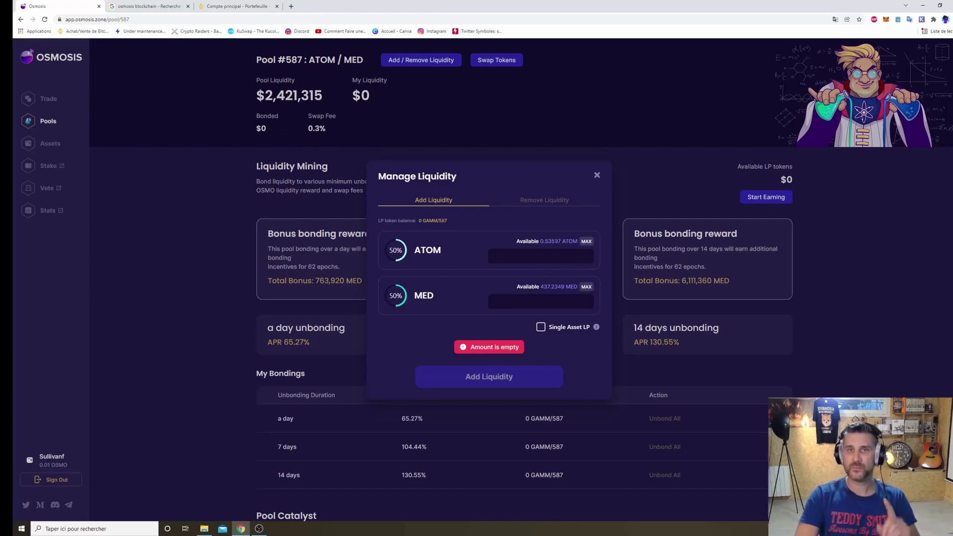
pyautogui.click(922, 20)
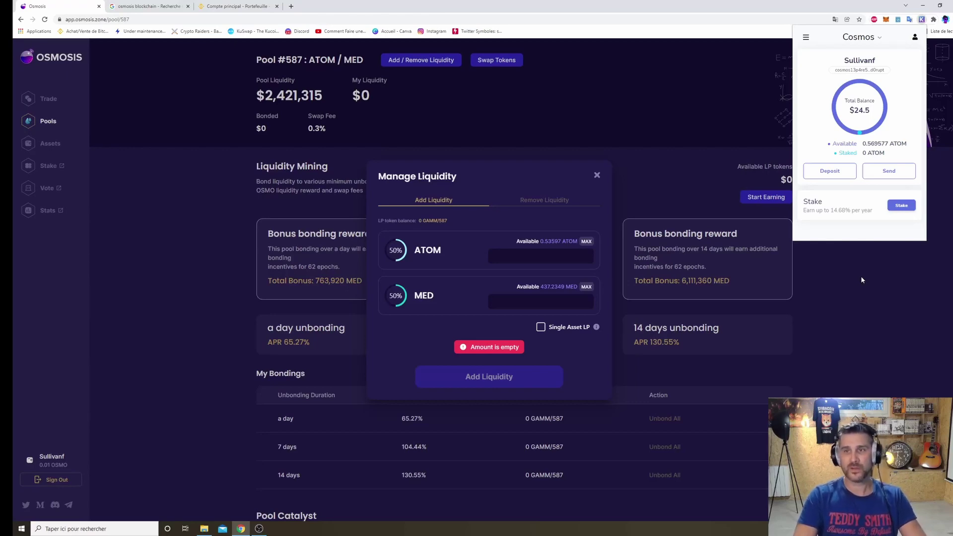
pyautogui.click(862, 280)
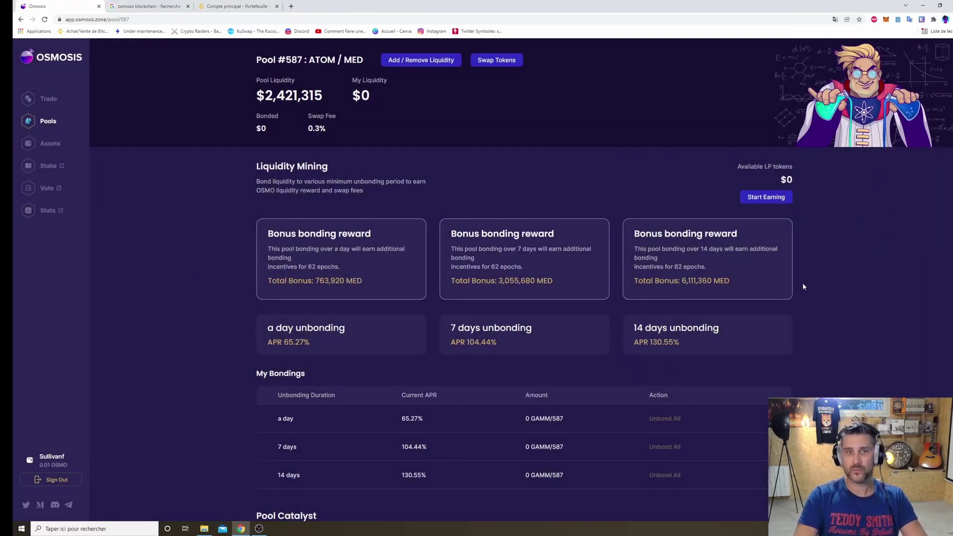
# Add liquidity to the ATOM/MED pool with the maximum MED, 437.2348 MED and 0.498509 ATOM, and approve it in Keplr.
pyautogui.click(433, 62)
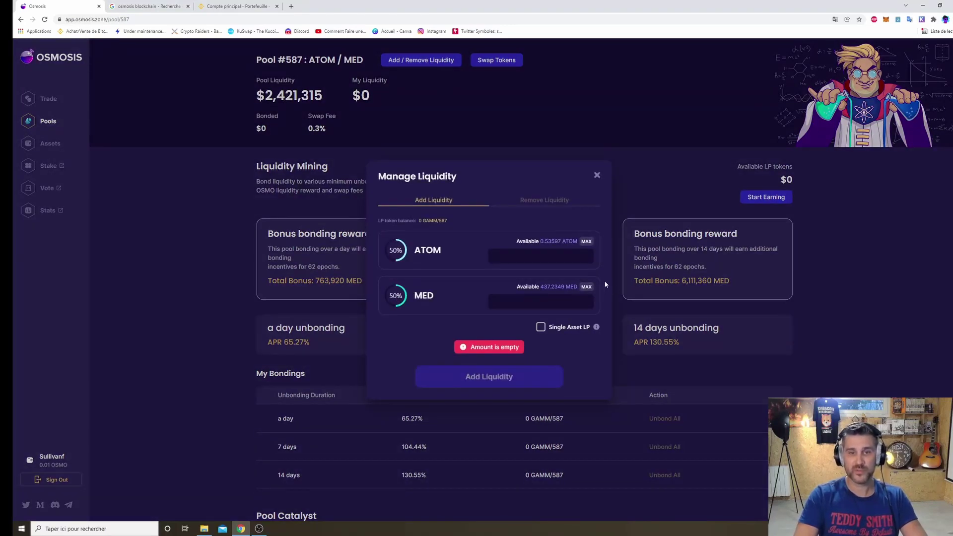
pyautogui.click(587, 286)
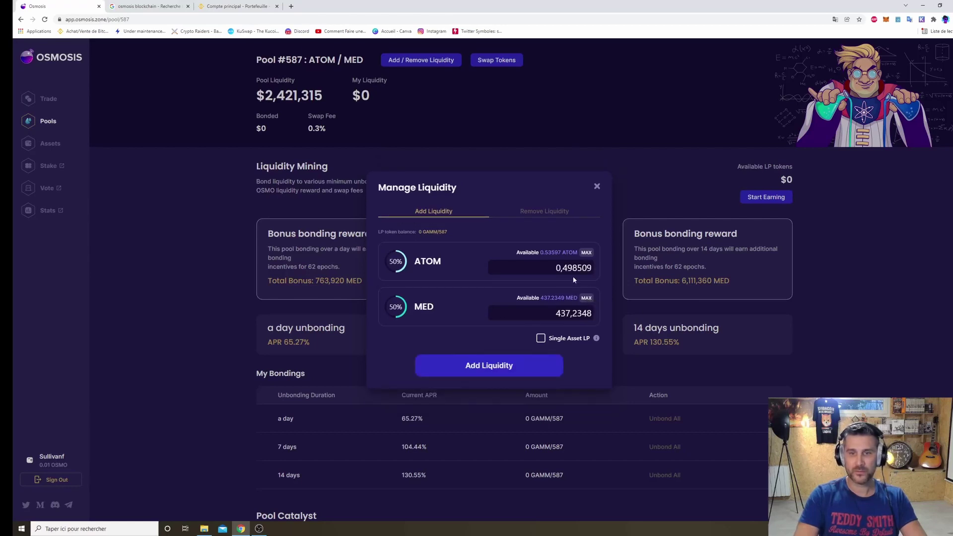
pyautogui.click(508, 366)
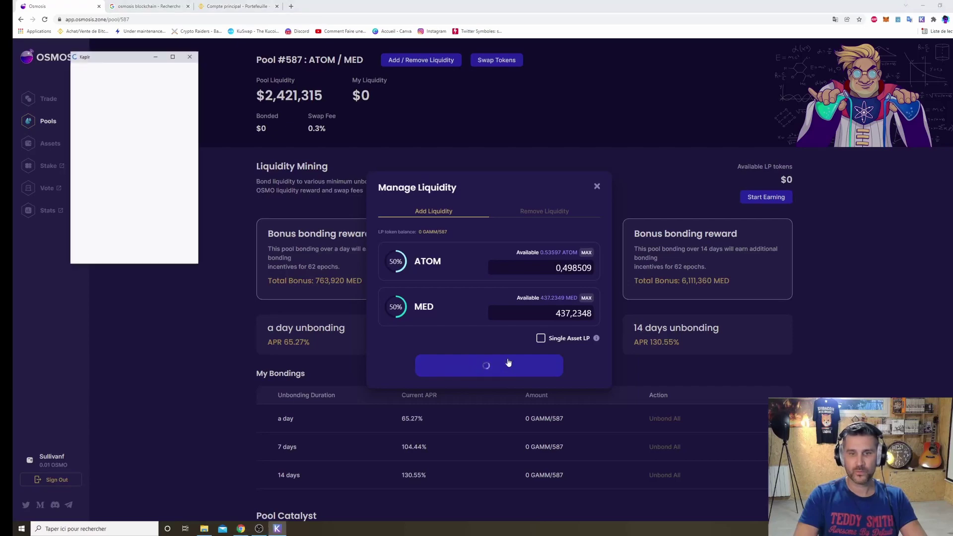
pyautogui.click(167, 265)
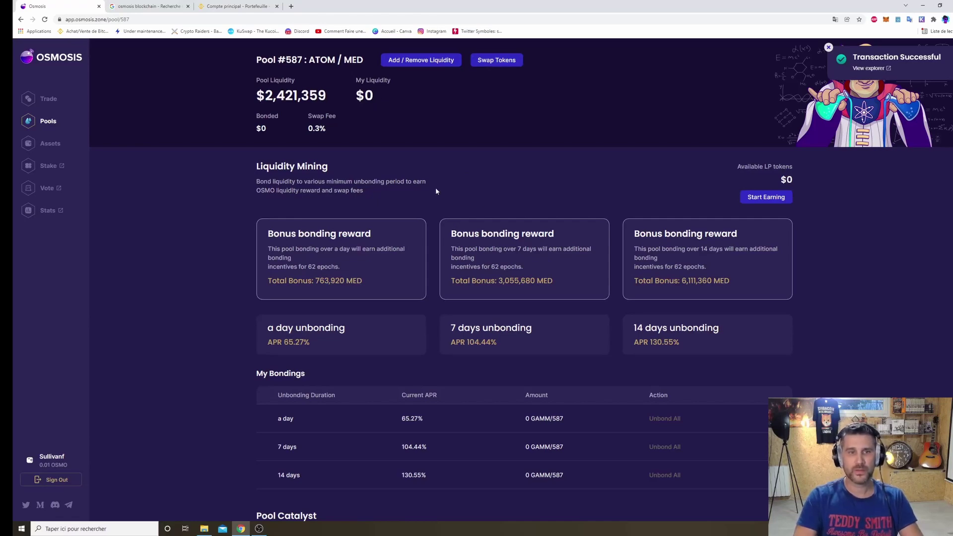
# Reload the ATOM/MED pool page to refresh its liquidity and available LP token figures.
pyautogui.scroll(-2, 458, 248)
pyautogui.scroll(2, 460, 251)
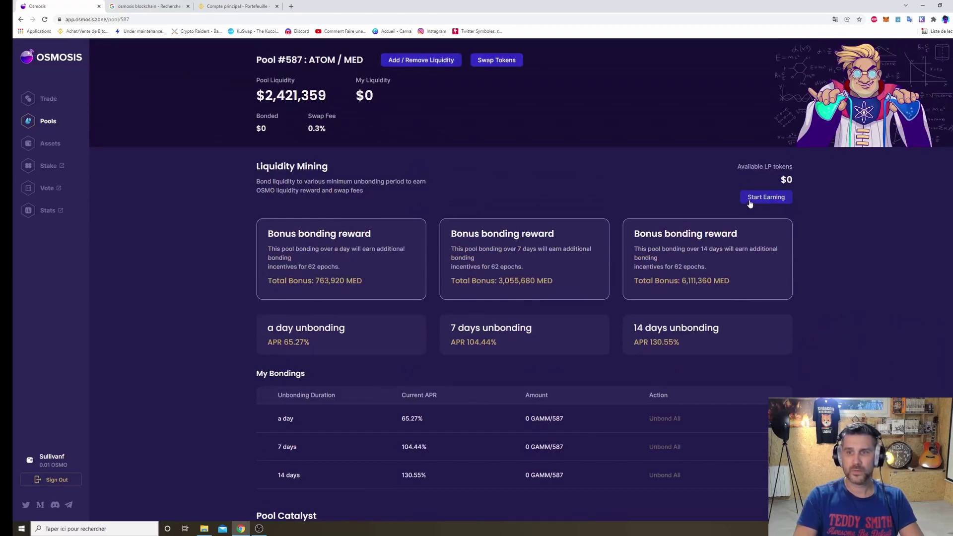
pyautogui.click(45, 20)
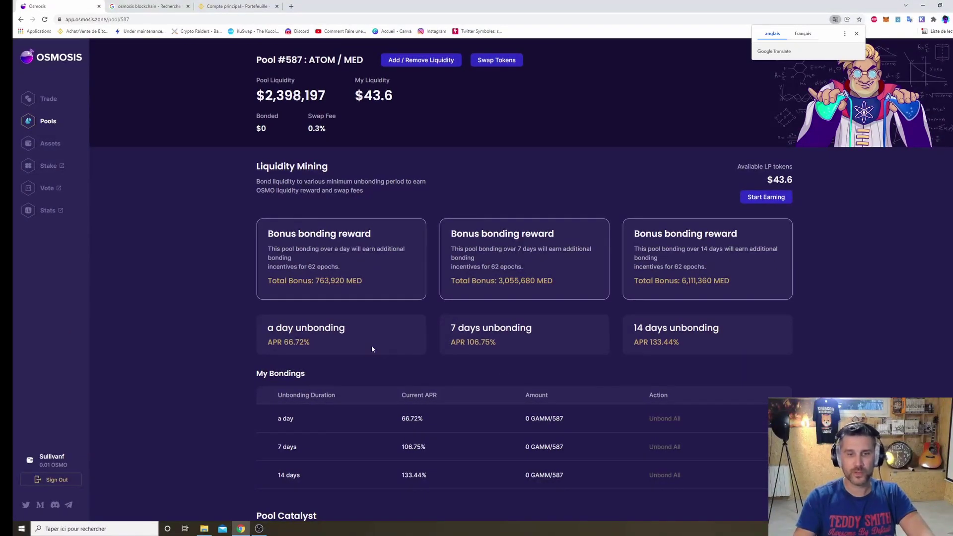
# Examine the pool's bonus bonding rewards, the APR of each unbonding duration, and the ATOM and MED amounts supplied.
pyautogui.scroll(-2, 385, 371)
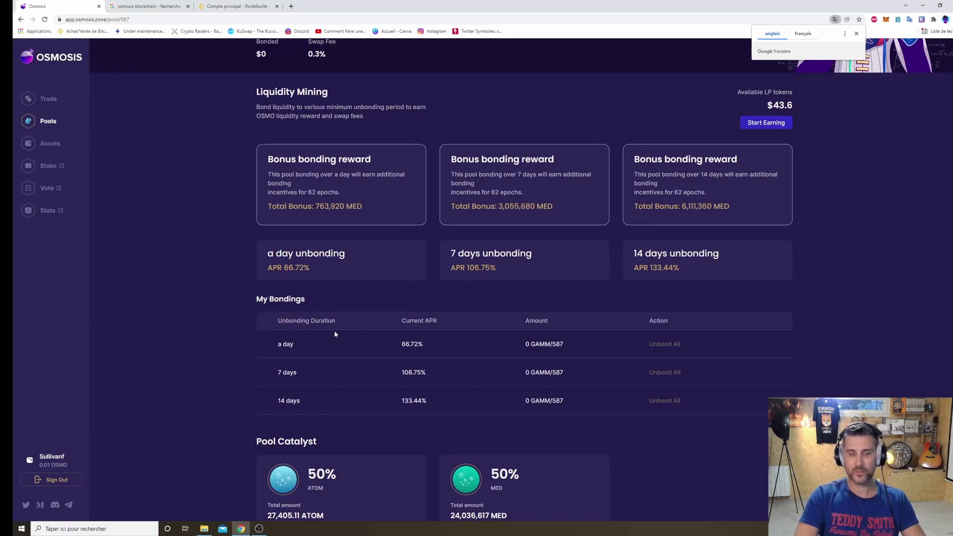
pyautogui.scroll(2, 420, 148)
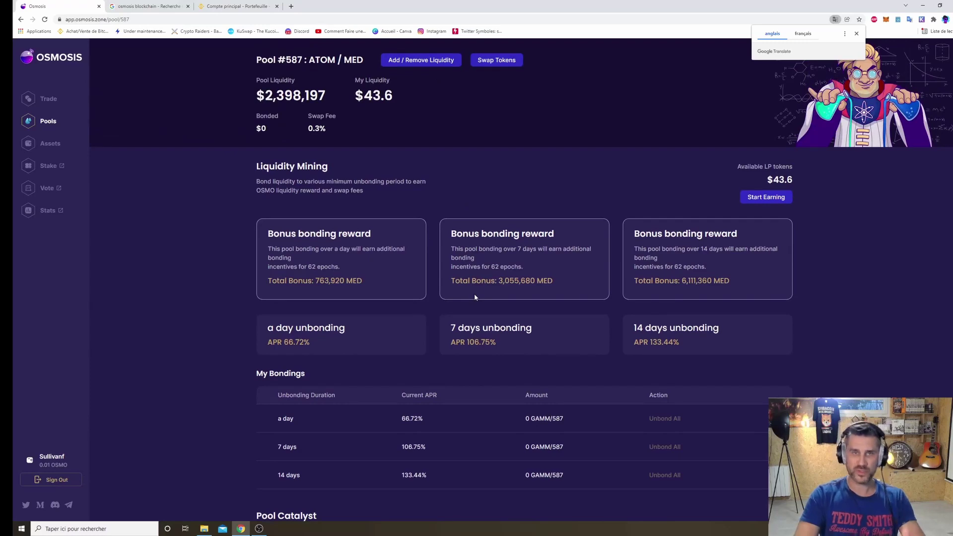
pyautogui.scroll(-3, 475, 294)
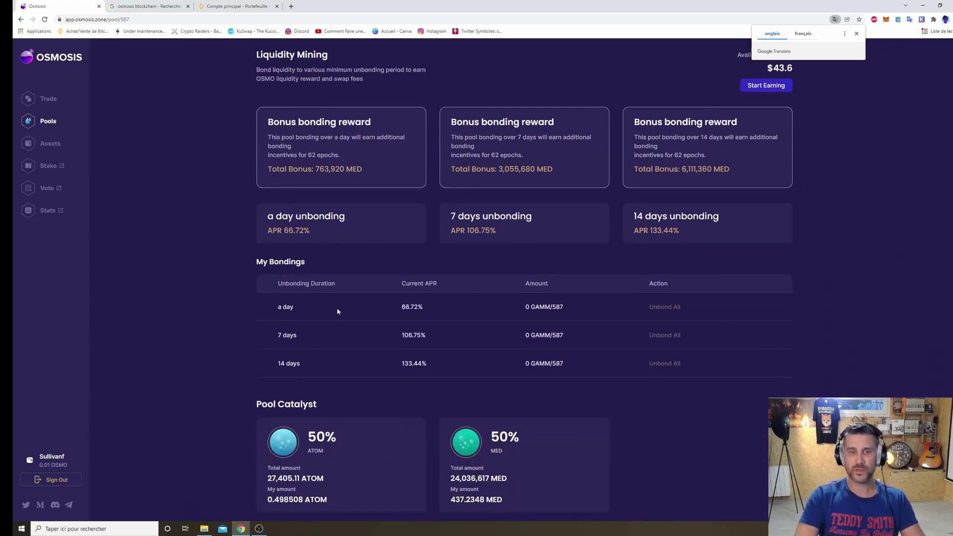
pyautogui.scroll(1, 665, 351)
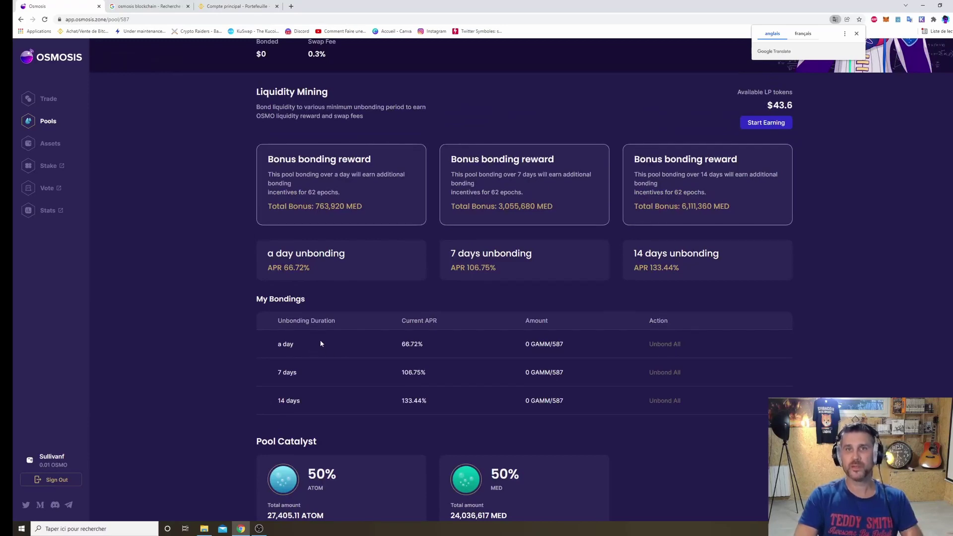
pyautogui.scroll(2, 383, 334)
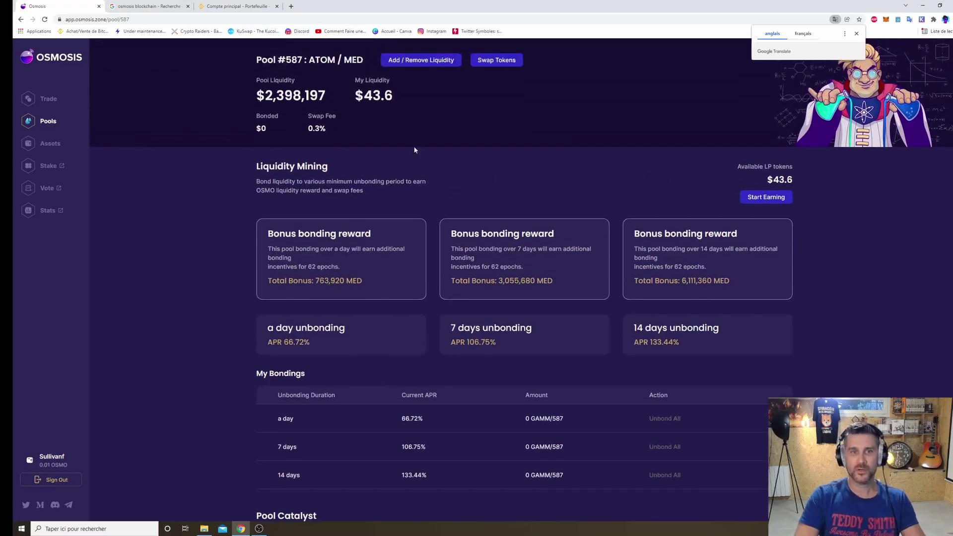
pyautogui.scroll(-3, 433, 307)
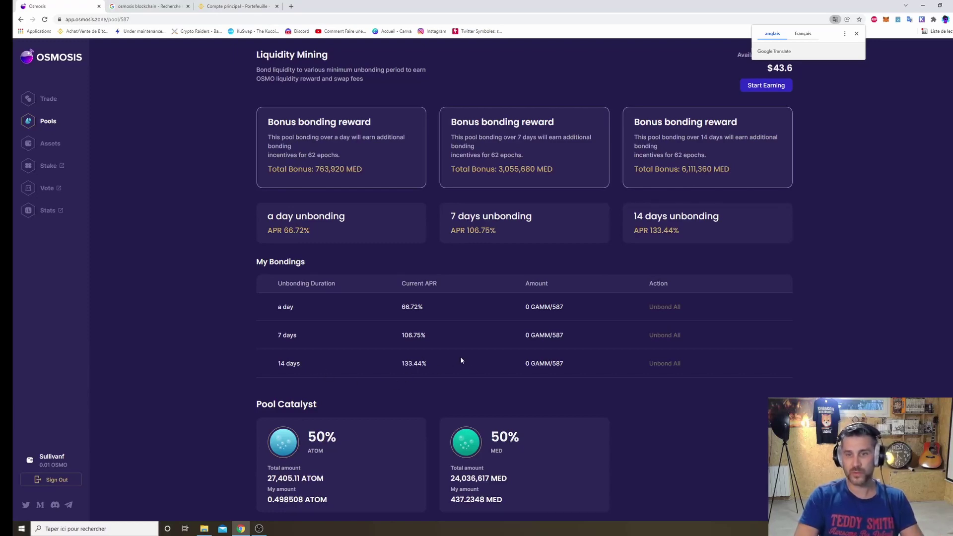
# Bond the maximum available LP tokens of the ATOM/MED pool with a 14-day unbonding period and approve the transaction in Keplr.
pyautogui.scroll(3, 685, 299)
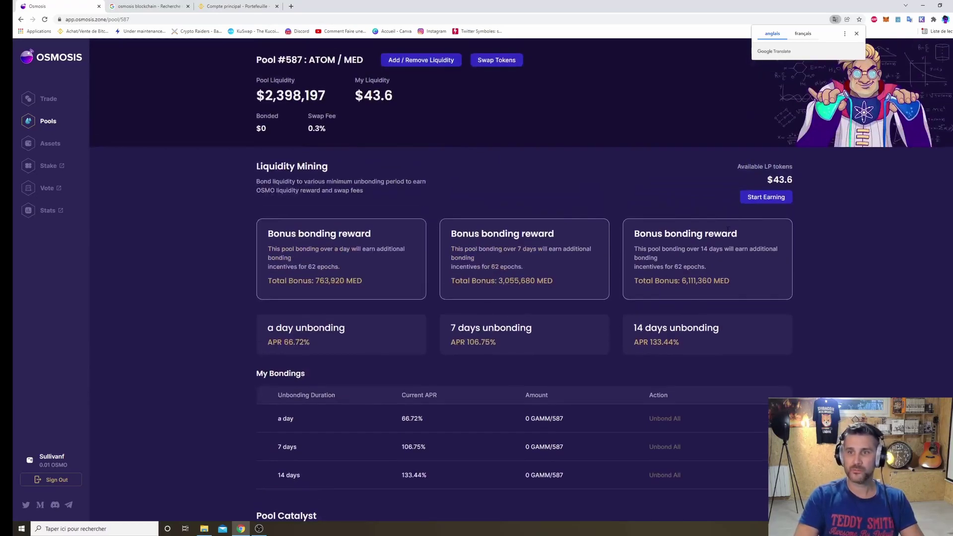
pyautogui.click(766, 197)
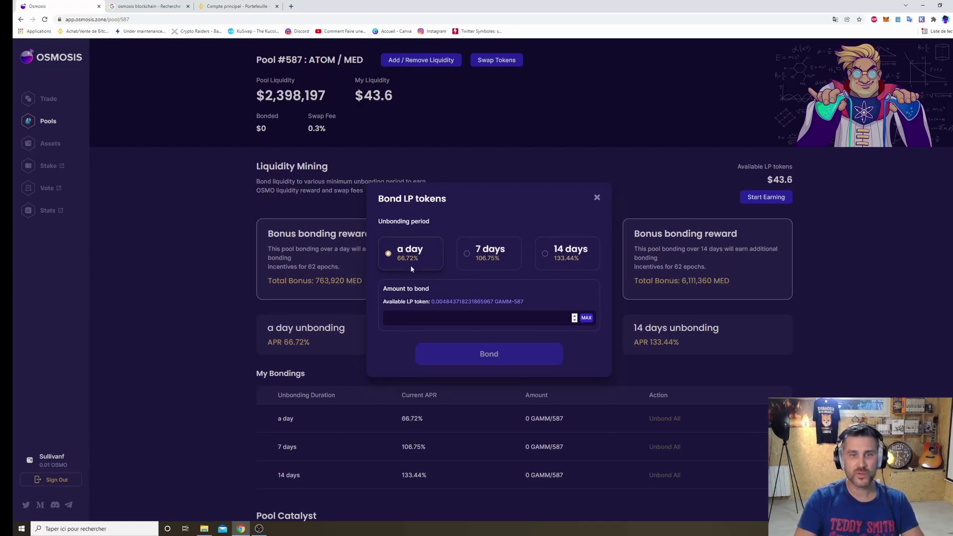
pyautogui.click(545, 255)
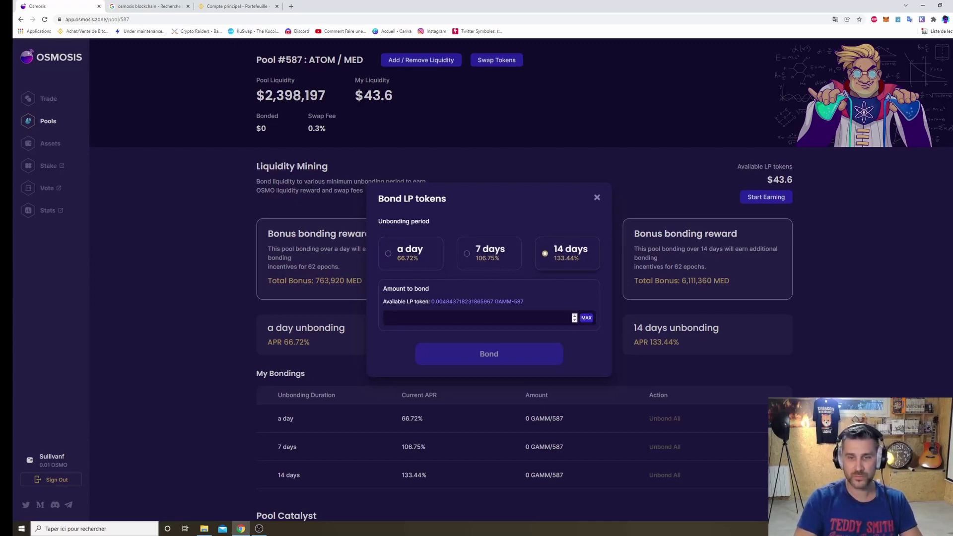
pyautogui.click(587, 318)
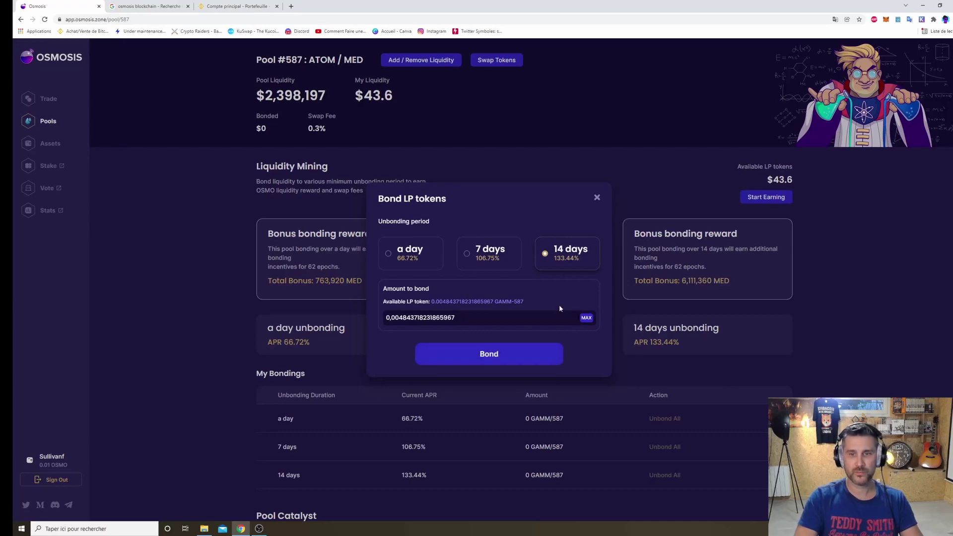
pyautogui.click(490, 355)
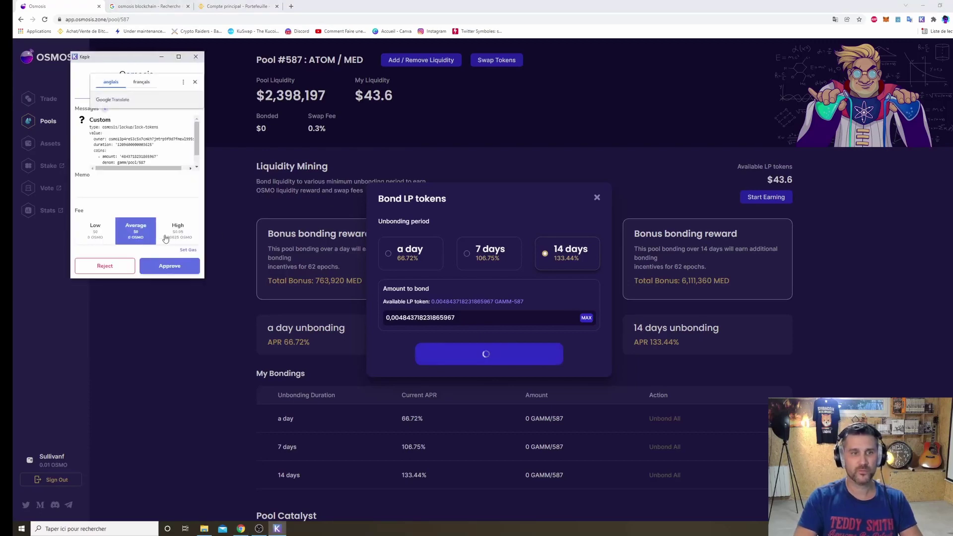
pyautogui.click(170, 265)
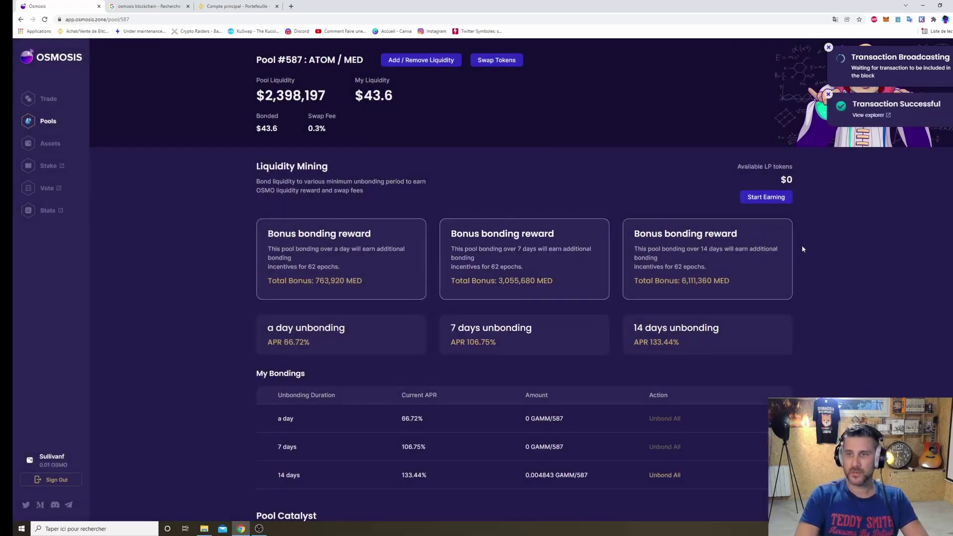
# Reload the ATOM/MED pool page and review the bonded value, the bondings per unbonding duration and the supplied token amounts.
pyautogui.scroll(-1, 728, 312)
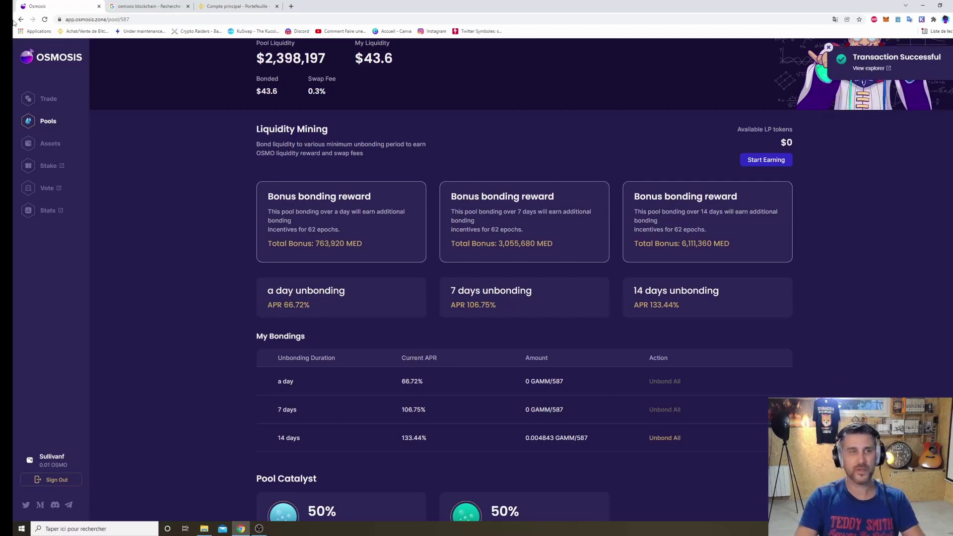
pyautogui.click(44, 19)
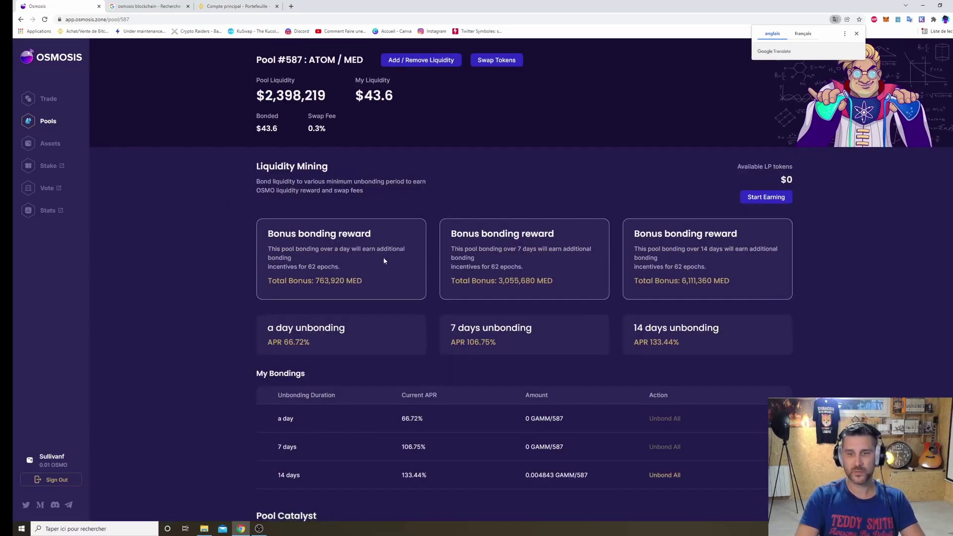
pyautogui.scroll(-2, 490, 267)
pyautogui.scroll(2, 447, 269)
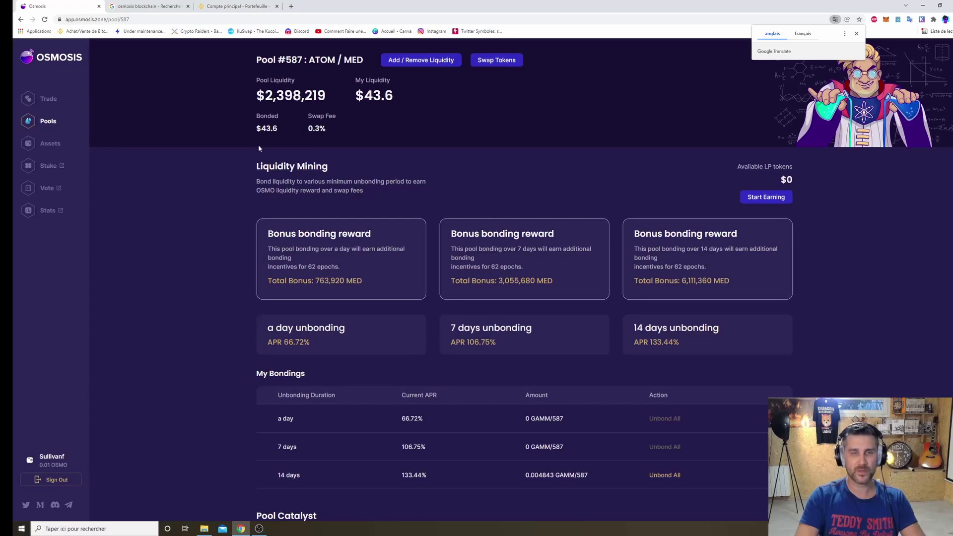
pyautogui.scroll(-1, 429, 253)
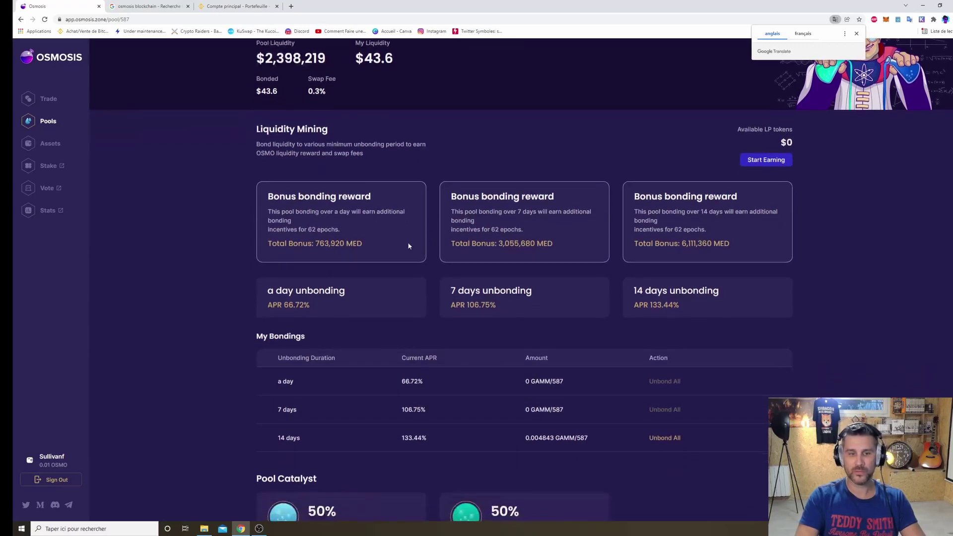
pyautogui.scroll(-2, 655, 392)
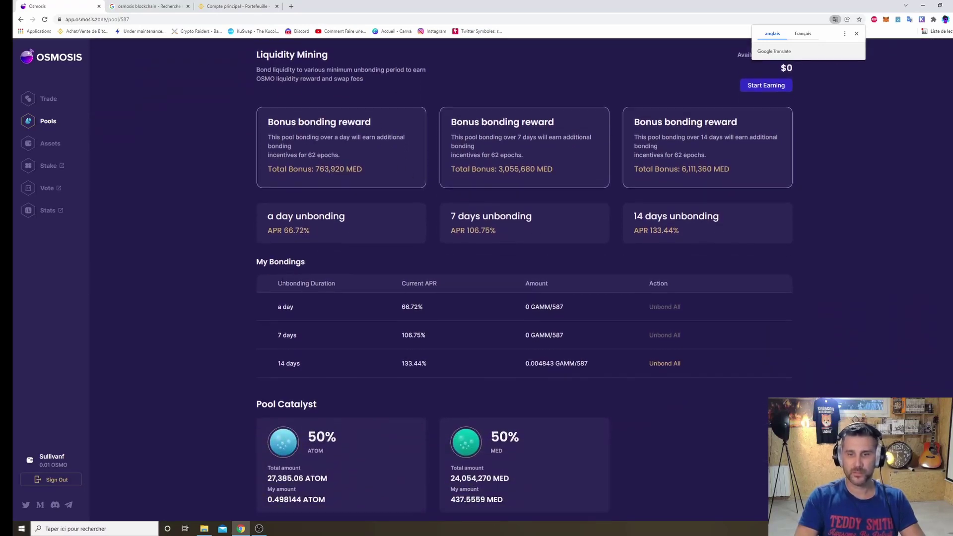
# Try unbonding the whole 14-day bond and removing 100% of the pool liquidity, cancelling both without approving anything.
pyautogui.click(666, 366)
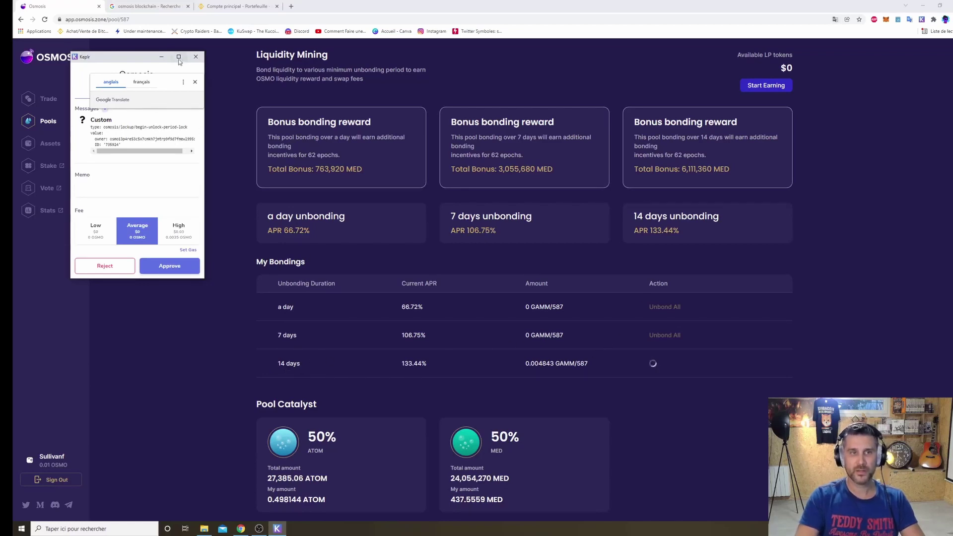
pyautogui.click(195, 56)
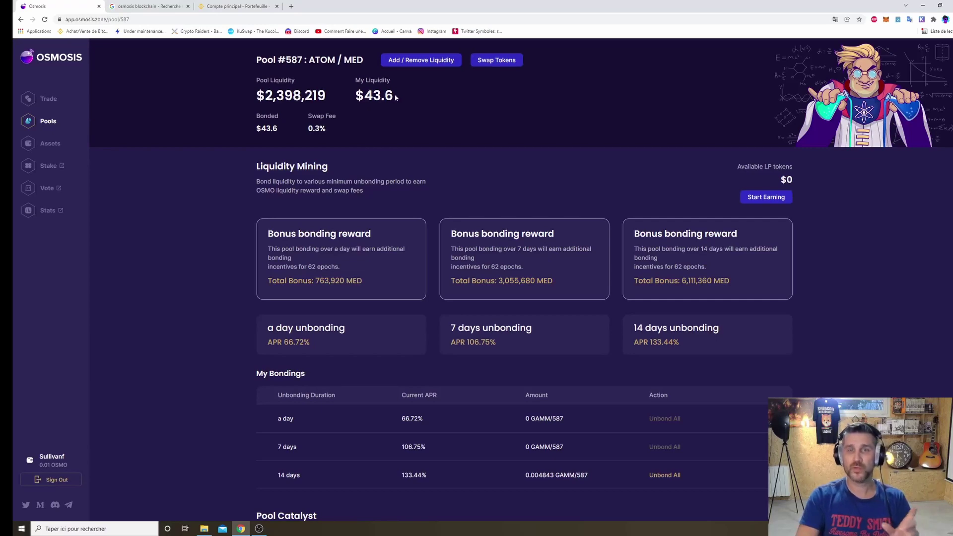
pyautogui.click(419, 63)
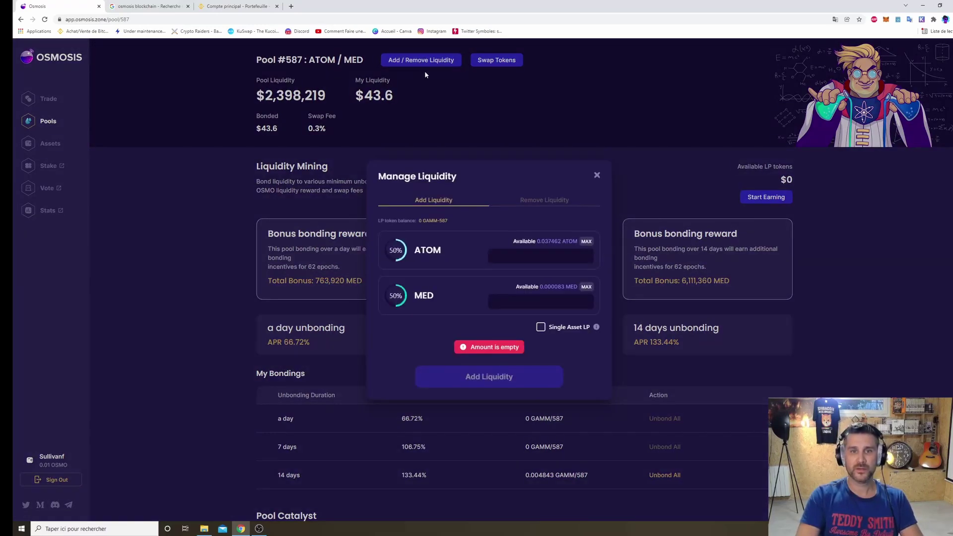
pyautogui.click(546, 201)
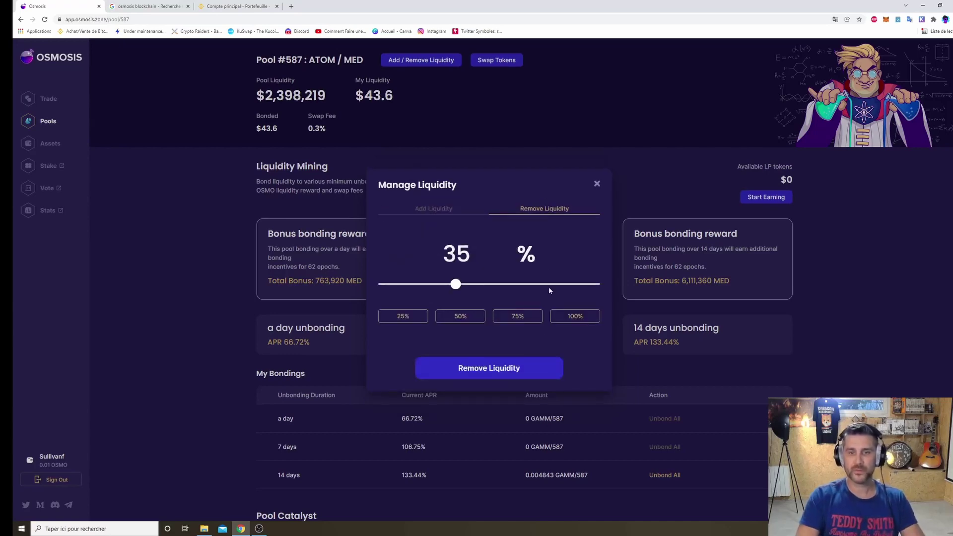
pyautogui.click(581, 320)
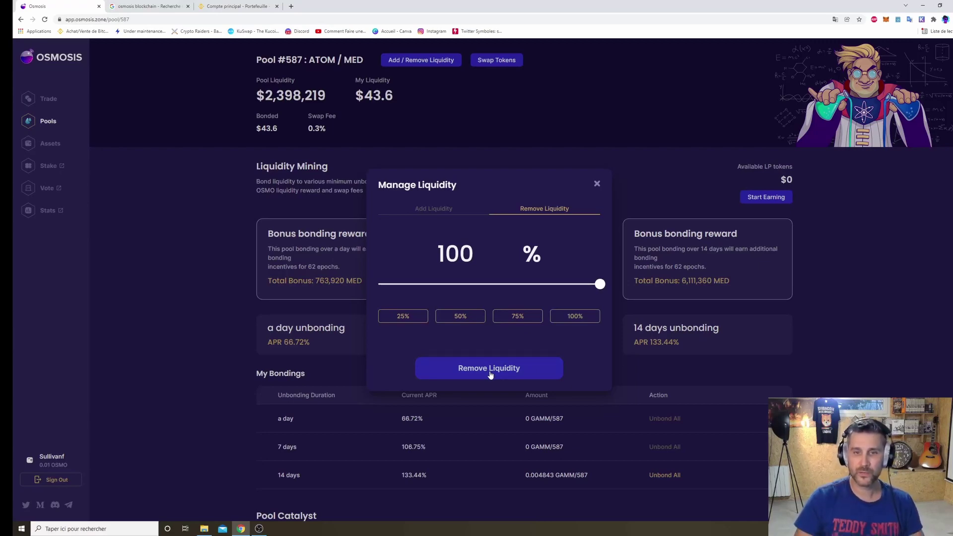
pyautogui.click(597, 185)
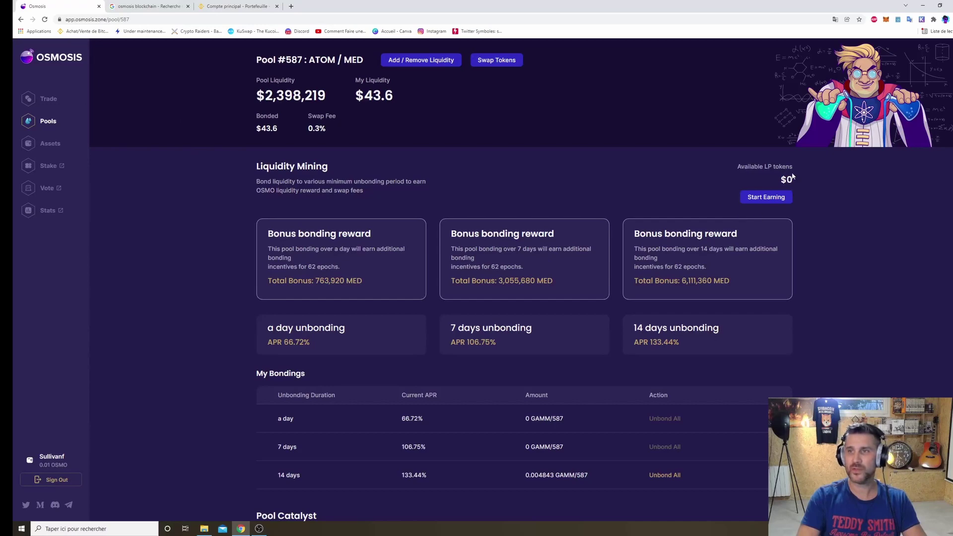
# Check the Cosmos balance in the Keplr wallet and switch its network to Osmosis.
pyautogui.click(922, 20)
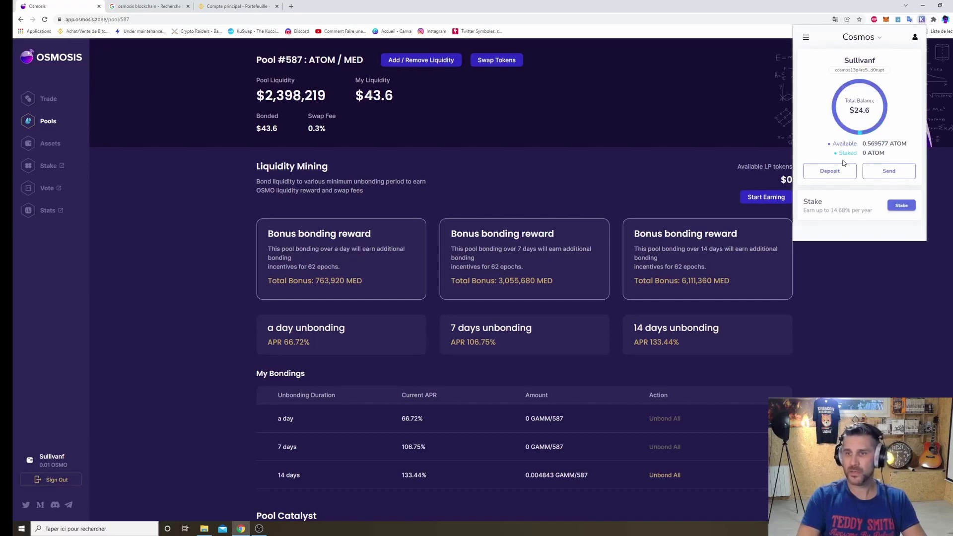
pyautogui.click(859, 41)
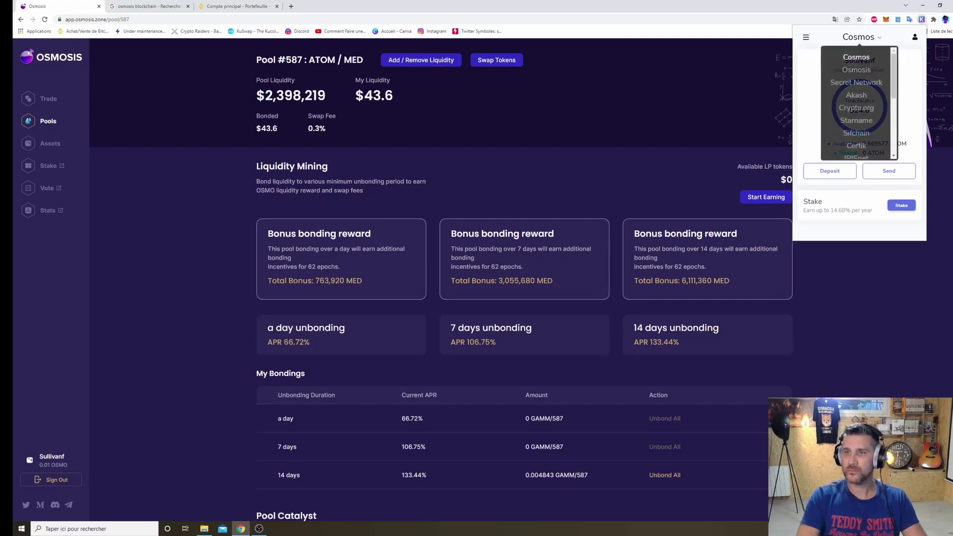
pyautogui.click(859, 42)
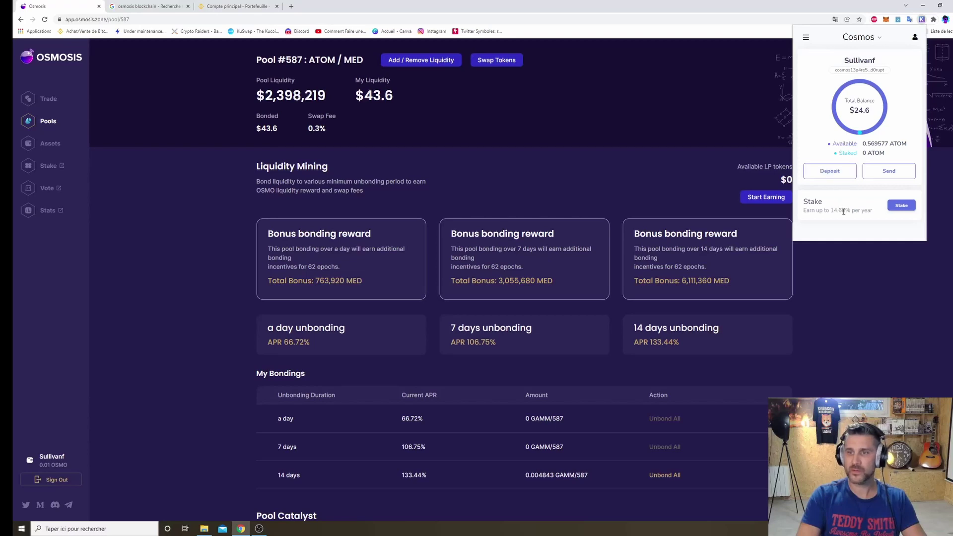
pyautogui.click(864, 38)
pyautogui.click(865, 70)
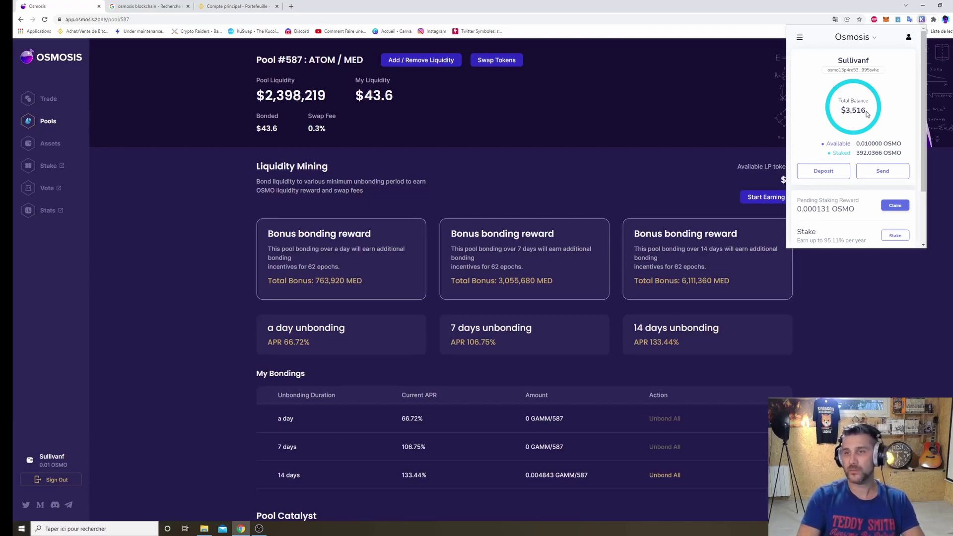
# Examine the Osmosis wallet's available and staked OSMO, pending staking reward, yearly staking rate and held tokens.
pyautogui.scroll(-1, 864, 114)
pyautogui.scroll(-1, 839, 128)
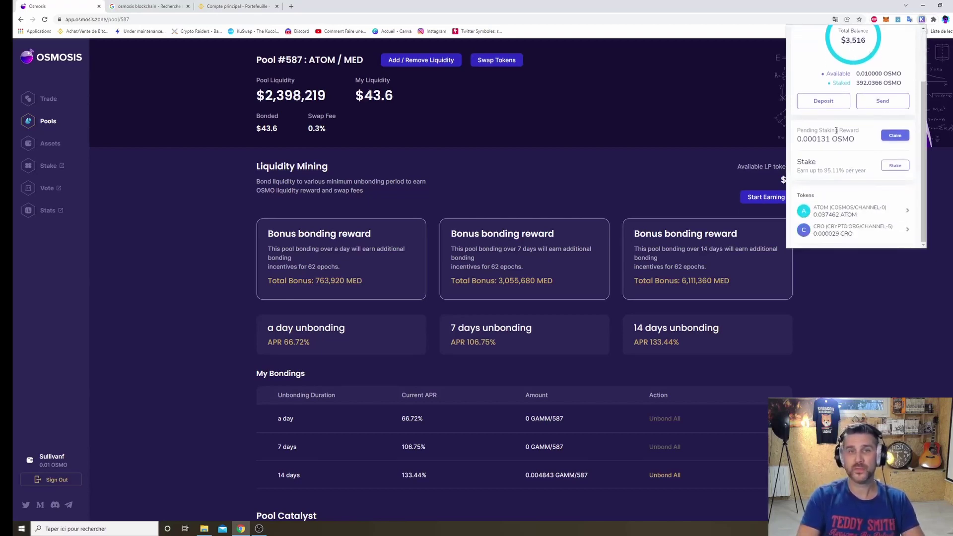
pyautogui.scroll(2, 852, 150)
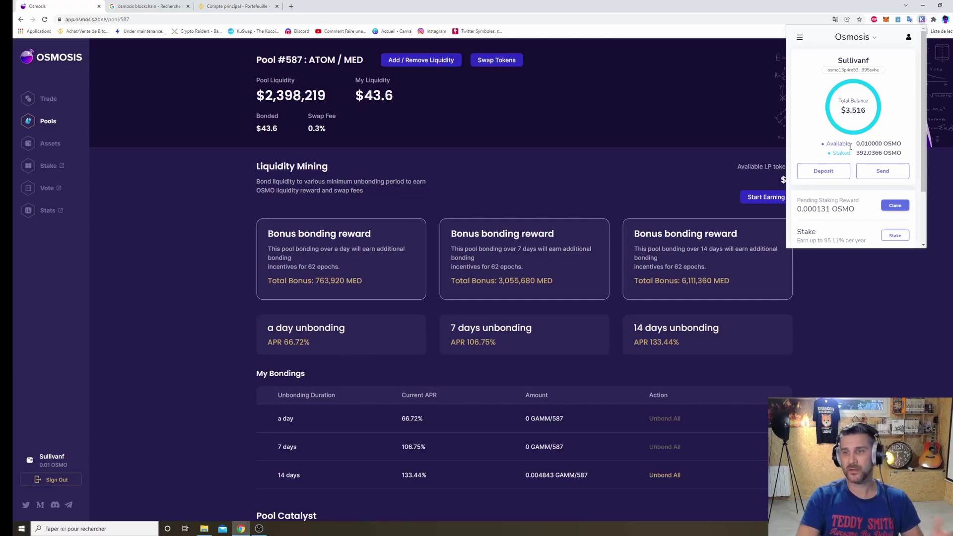
pyautogui.scroll(-2, 850, 147)
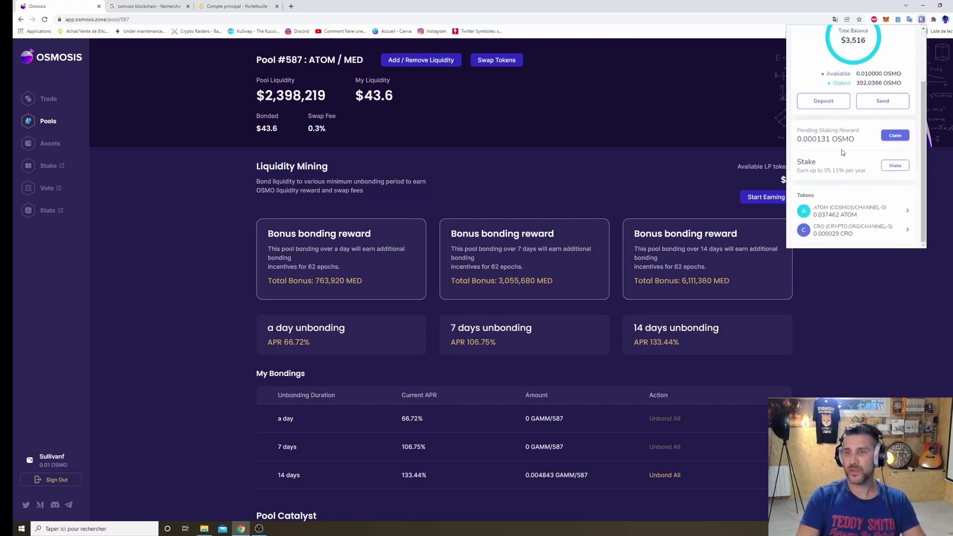
pyautogui.scroll(2, 842, 152)
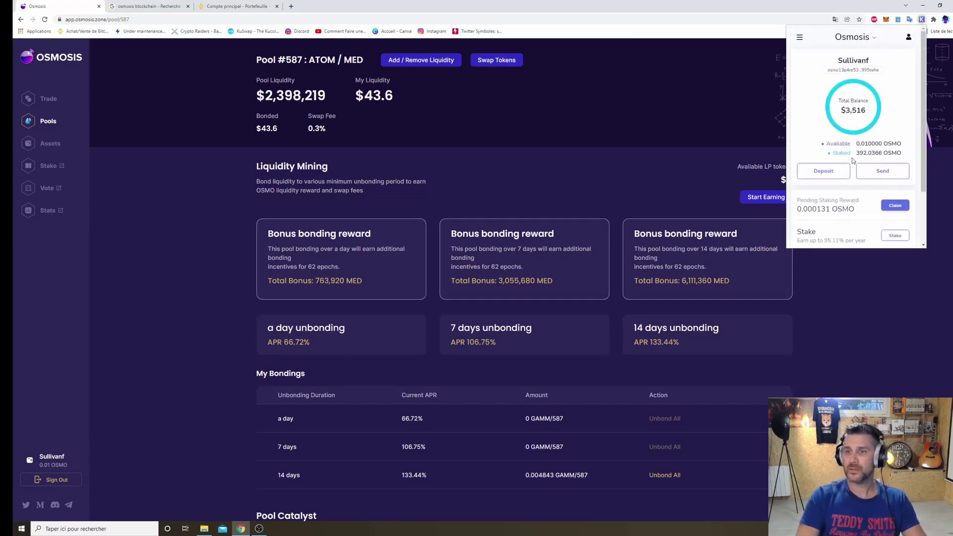
pyautogui.scroll(-1, 851, 164)
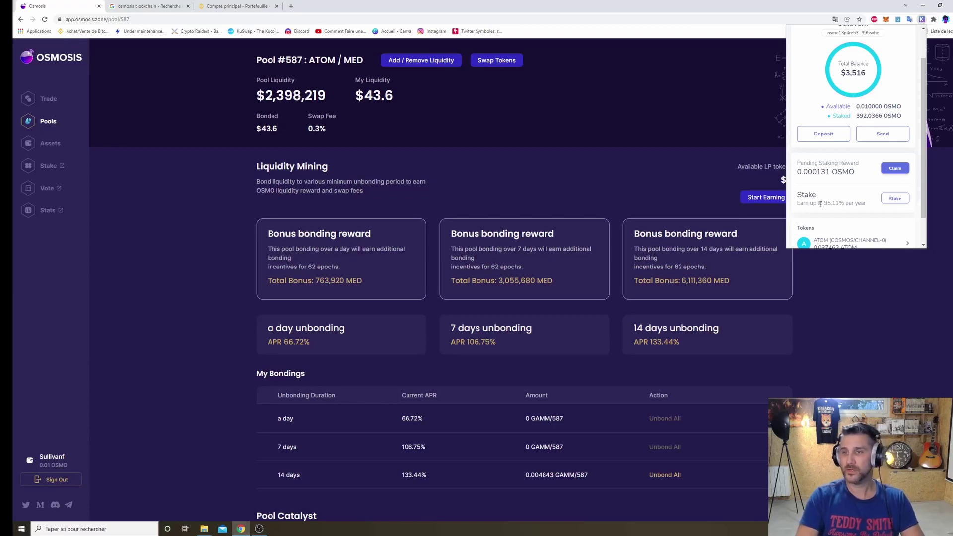
pyautogui.scroll(2, 841, 204)
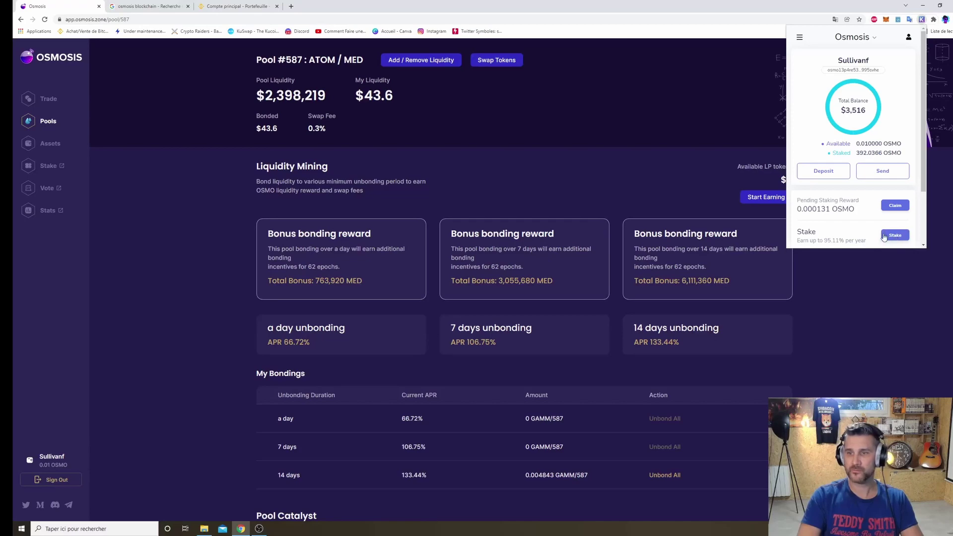
# Open the Osmosis staking page in the Keplr web wallet with its list of validators.
pyautogui.click(49, 166)
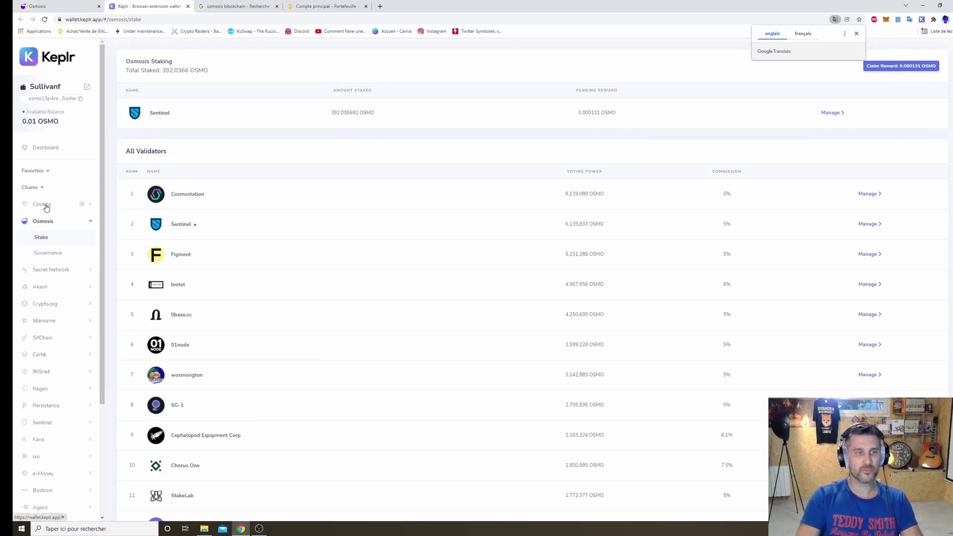
pyautogui.click(91, 221)
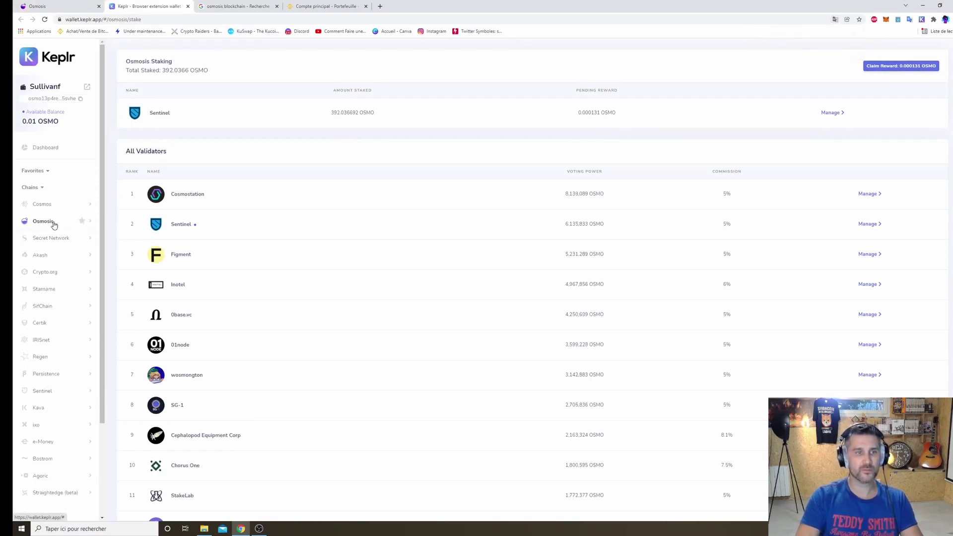
pyautogui.click(54, 224)
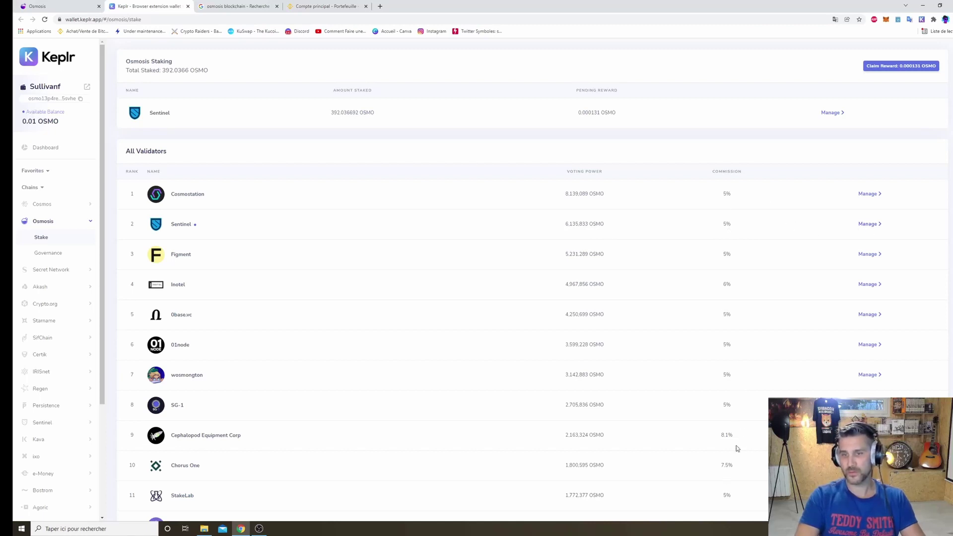
# Delegate the maximum available amount, 0.01 OSMO, to the Sentinel validator and approve the transaction in Keplr.
pyautogui.click(869, 225)
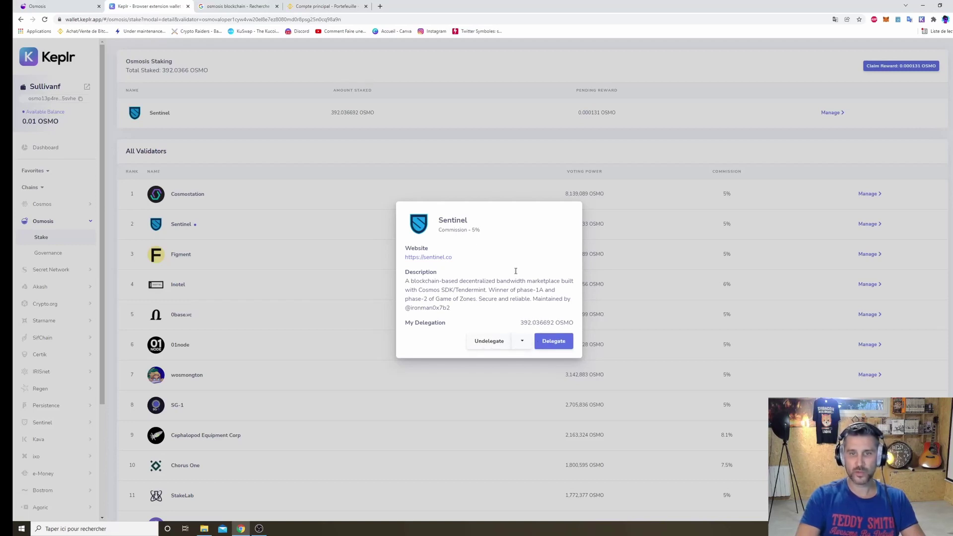
pyautogui.click(560, 343)
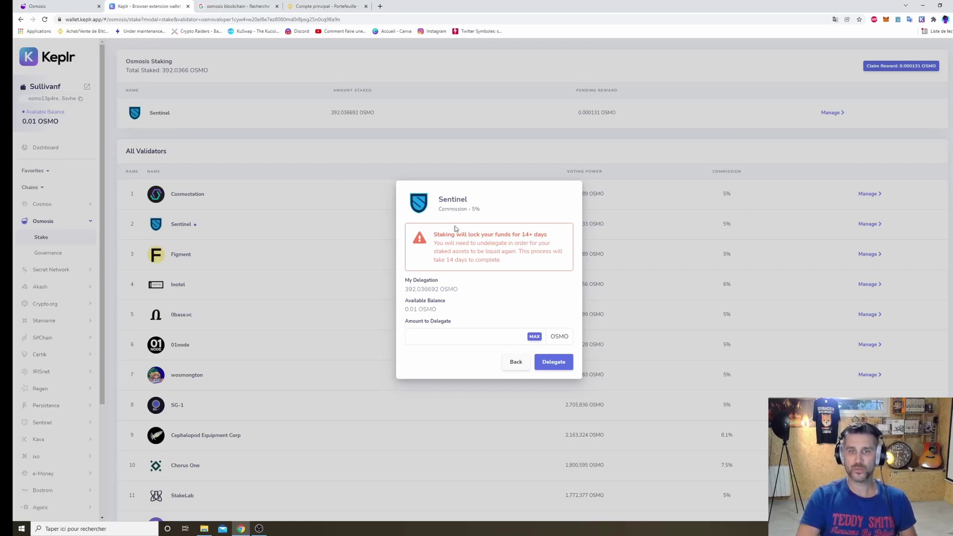
pyautogui.click(535, 337)
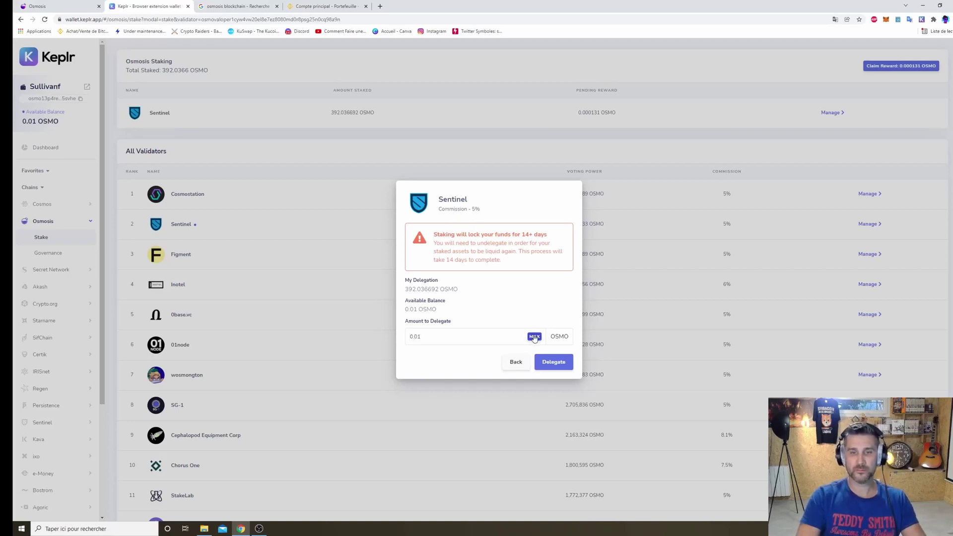
pyautogui.click(555, 363)
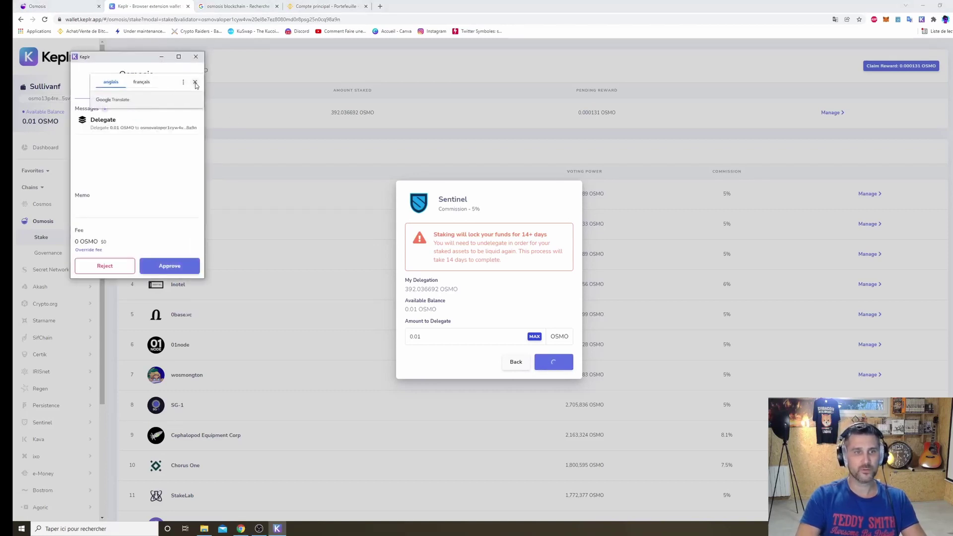
pyautogui.click(195, 82)
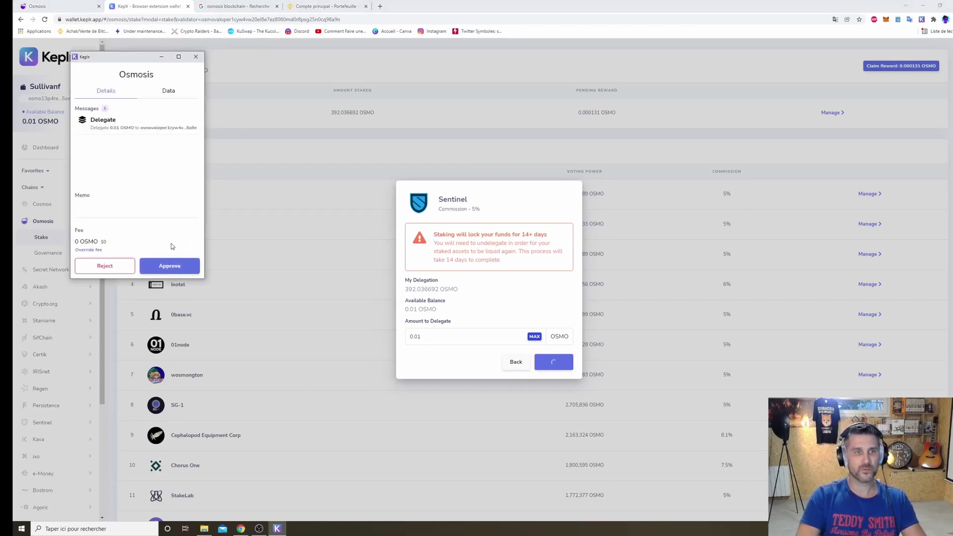
pyautogui.click(175, 270)
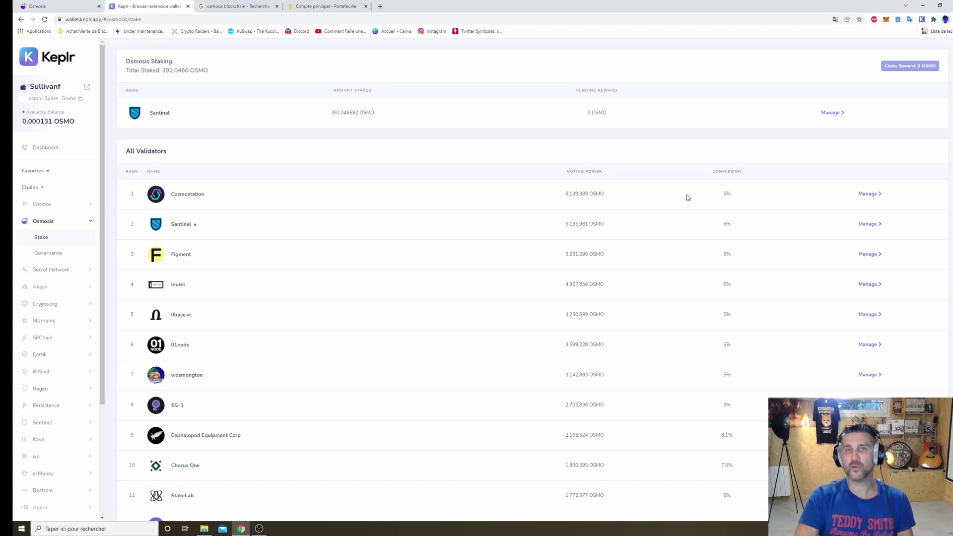
# Check the available and staked OSMO and the held tokens in the Keplr wallet, and return to the Osmosis ATOM/MED pool page.
pyautogui.click(922, 20)
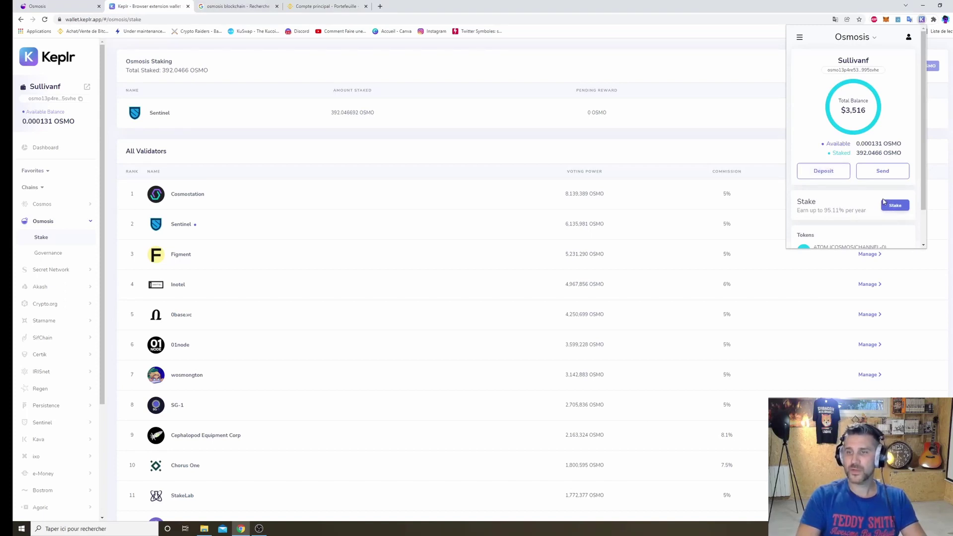
pyautogui.scroll(-1, 860, 201)
pyautogui.scroll(1, 867, 196)
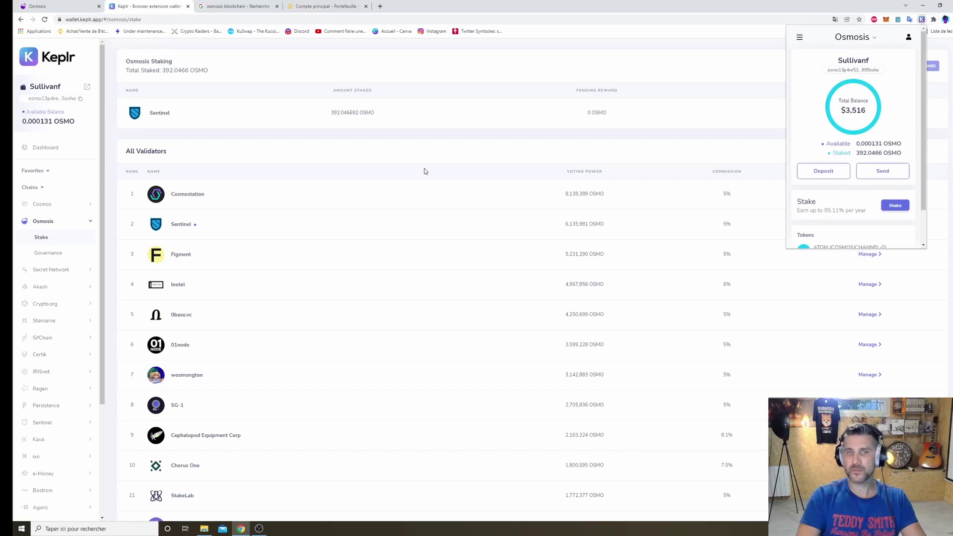
pyautogui.click(686, 143)
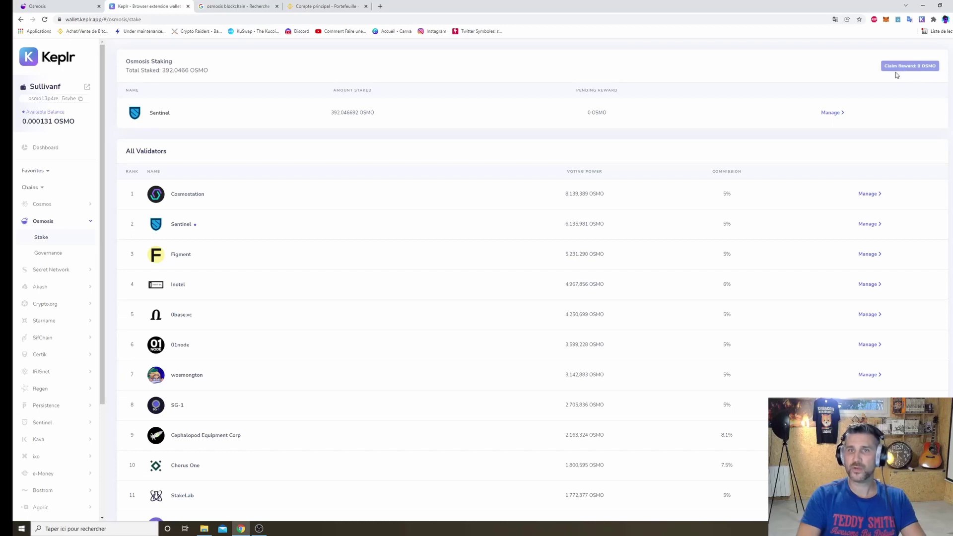
pyautogui.click(922, 19)
pyautogui.scroll(-2, 833, 207)
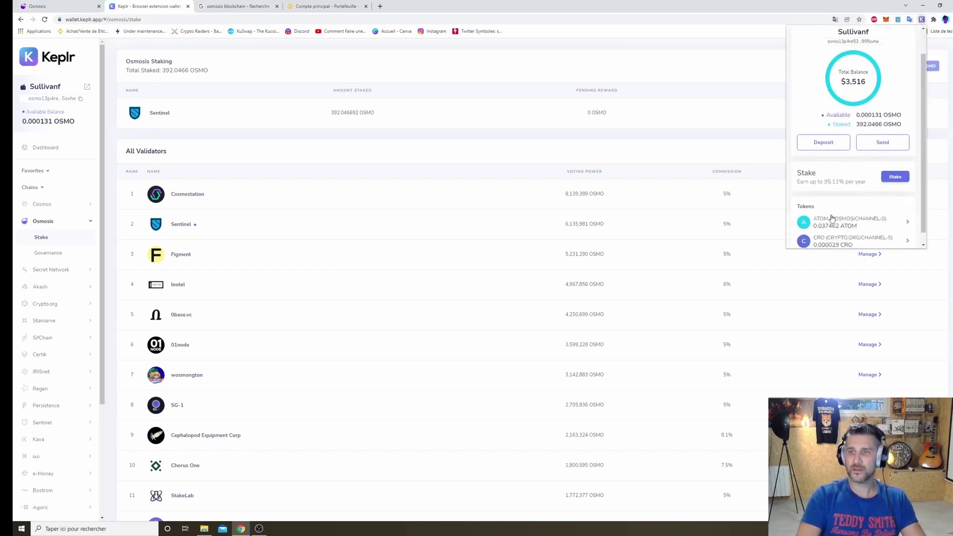
pyautogui.scroll(2, 832, 205)
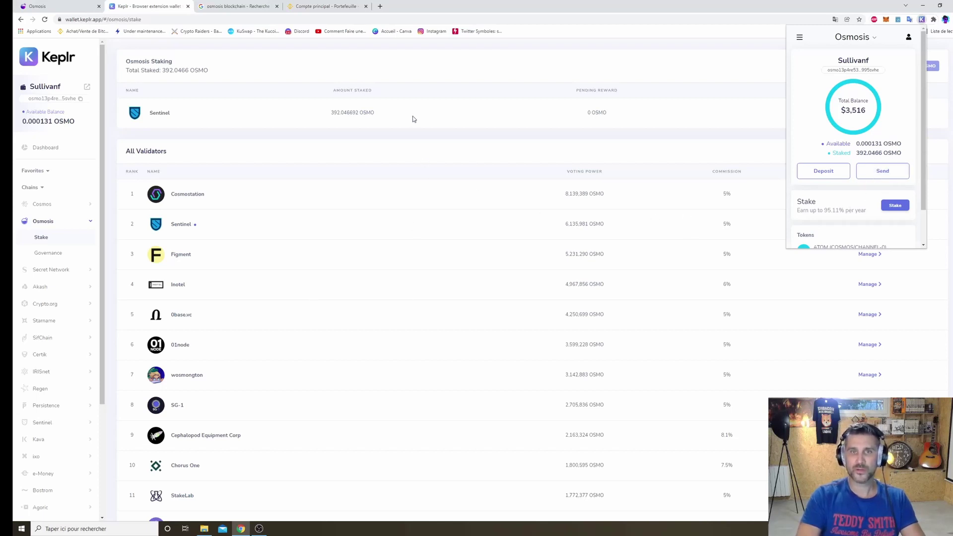
pyautogui.click(36, 5)
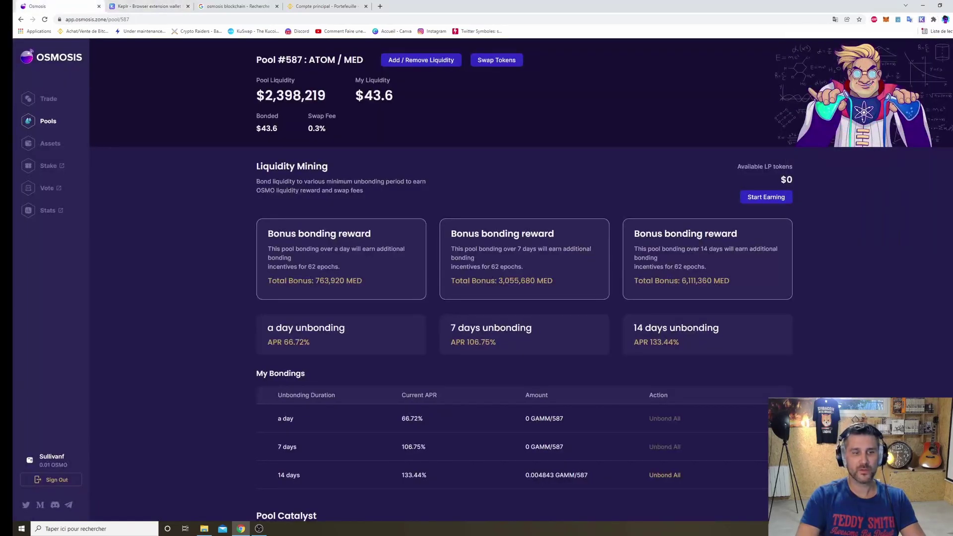